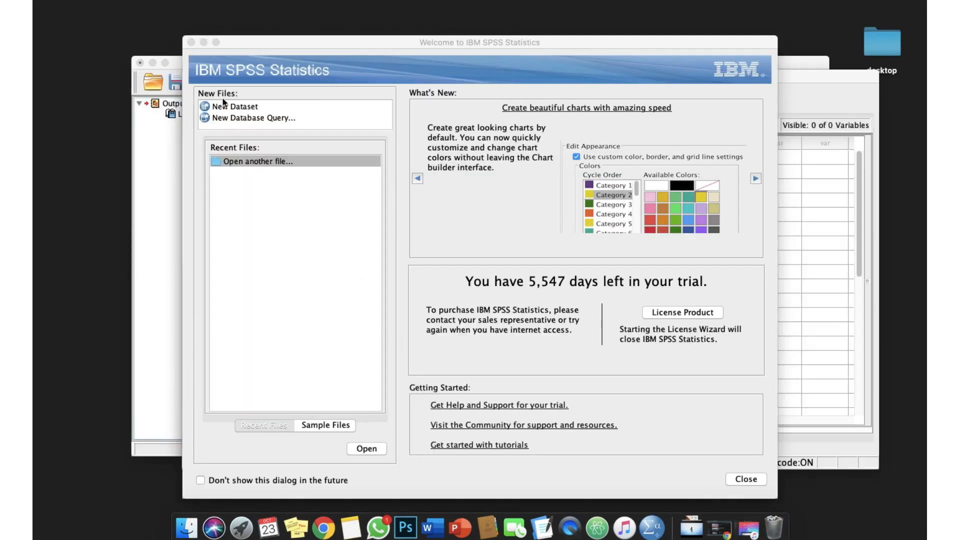
Dismiss the welcome dialog, then bring the empty Data Editor to the front and enlarge it to fill most of the desktop
click(191, 42)
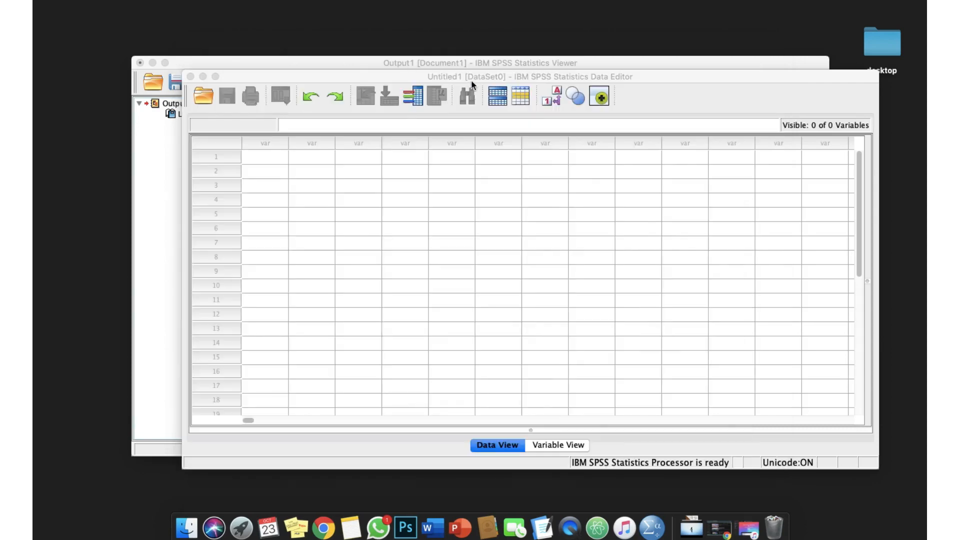
drag(473, 76, 349, 25)
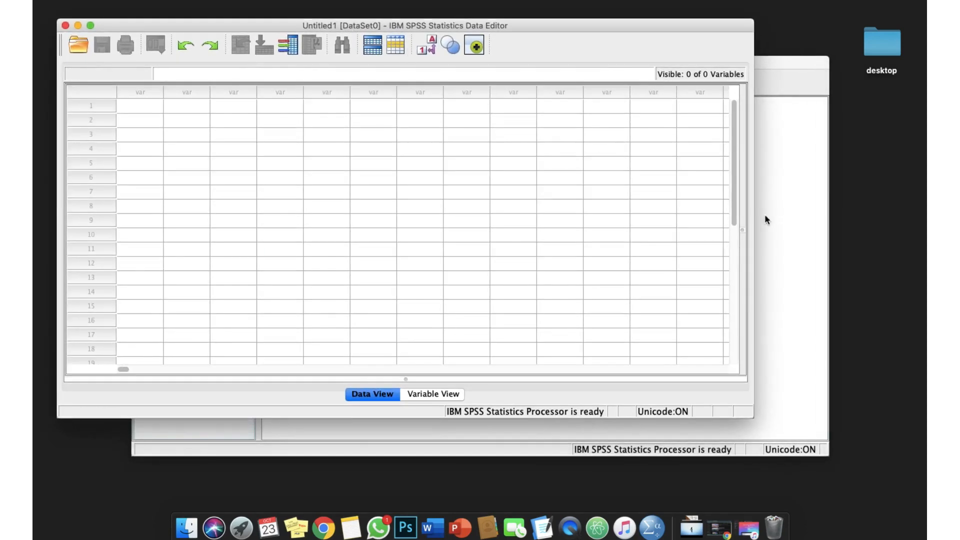
click(347, 102)
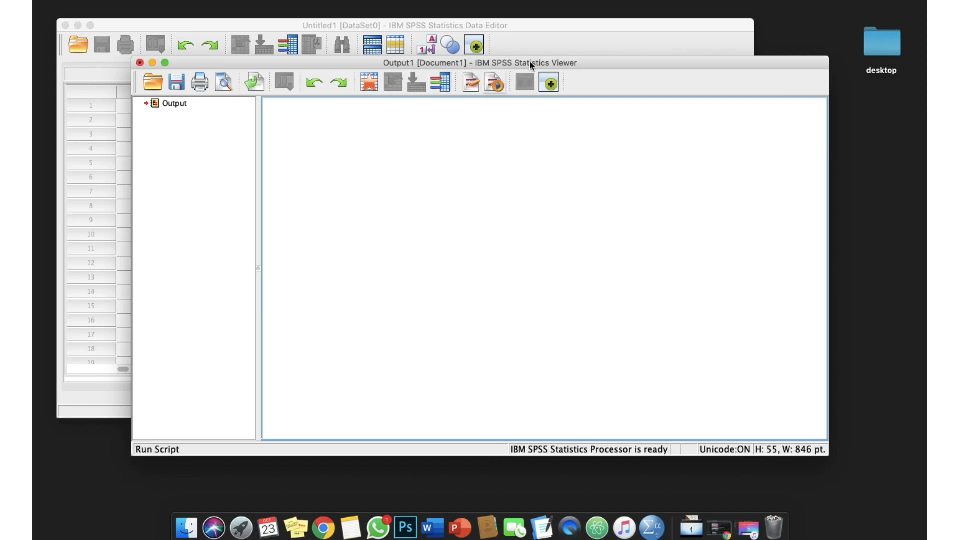
click(575, 20)
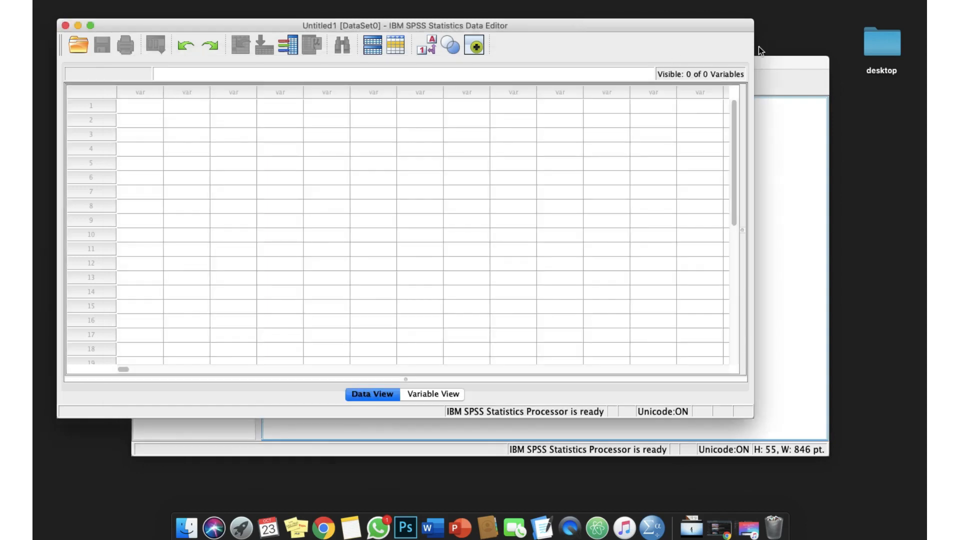
click(772, 60)
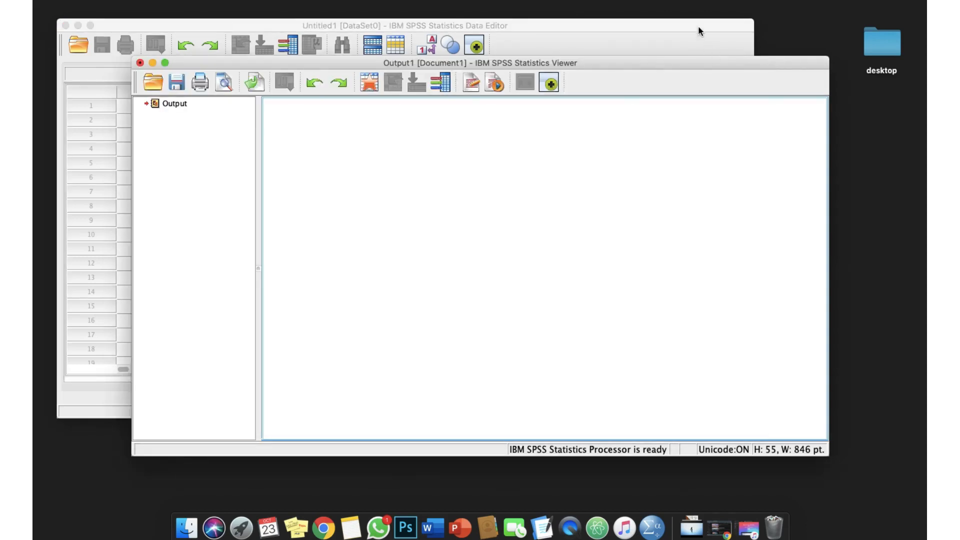
click(510, 28)
drag(751, 413, 914, 511)
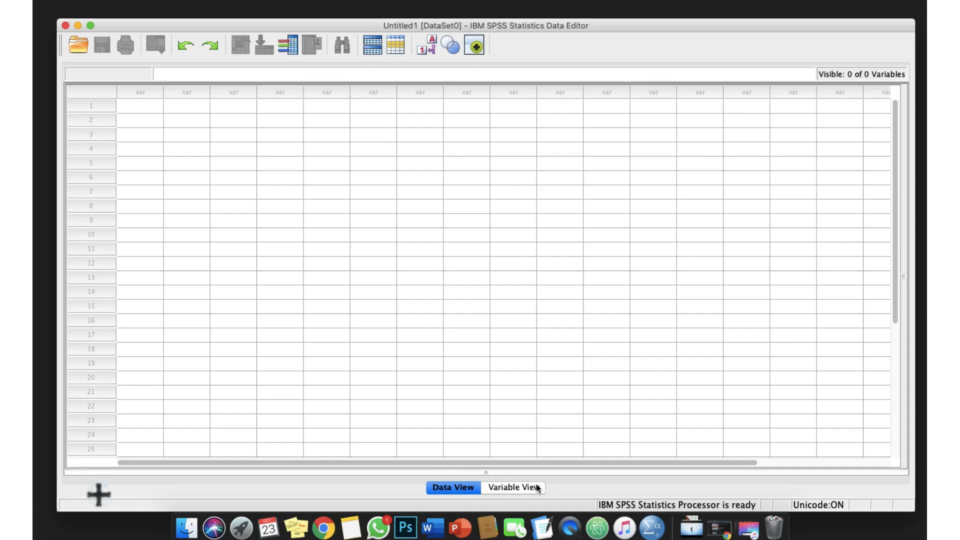
Look over the Variable View, then examine the case rows in the Data View, including rows 1 to 14 together
click(500, 487)
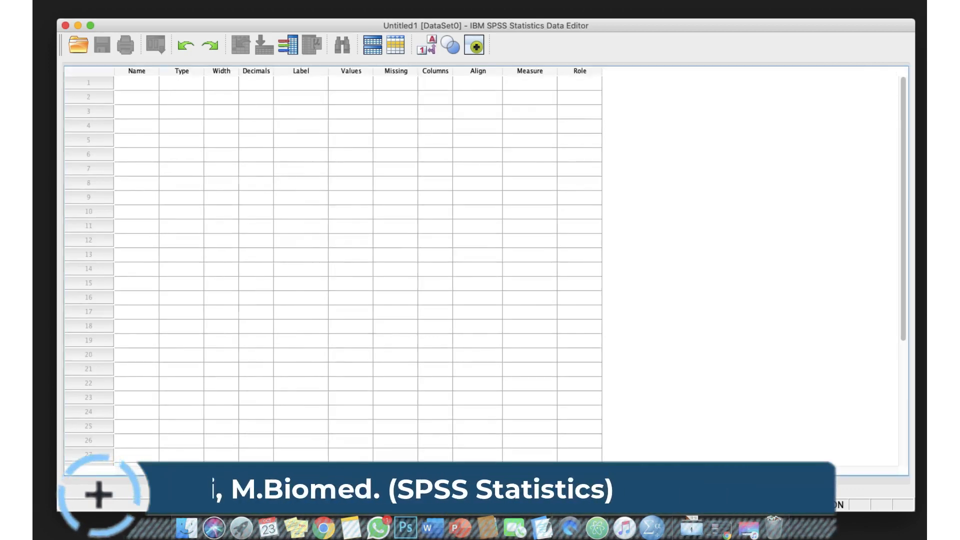
click(459, 488)
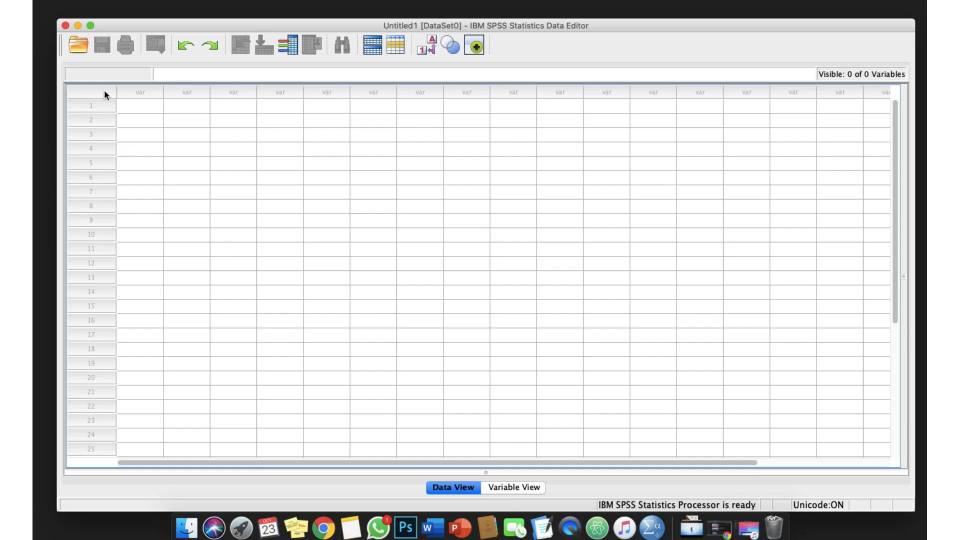
click(101, 103)
click(106, 123)
click(106, 134)
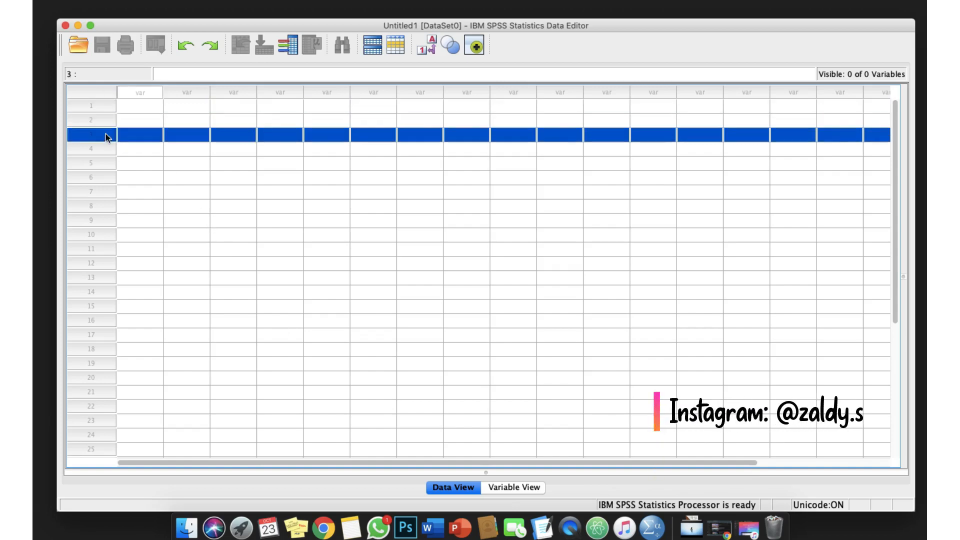
click(107, 101)
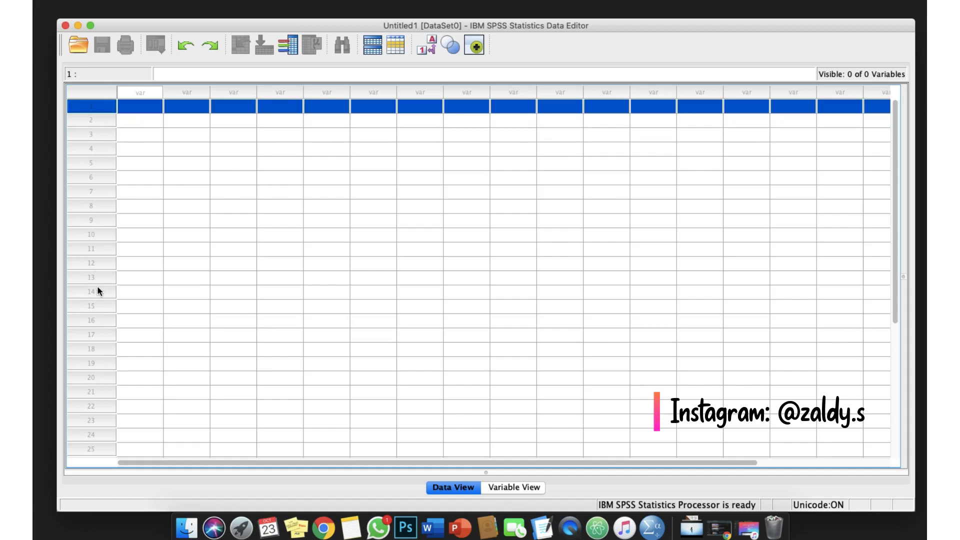
click(109, 121)
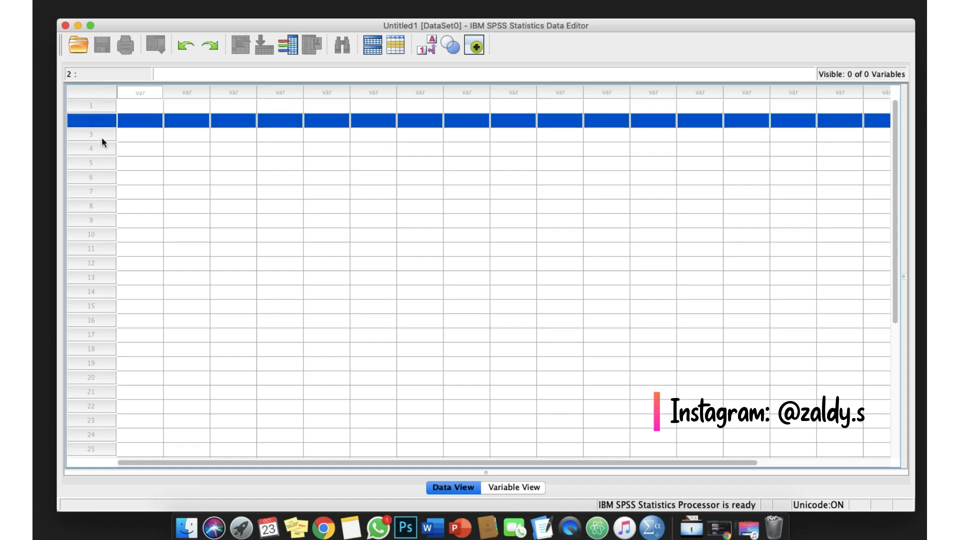
click(102, 136)
click(103, 151)
click(103, 163)
click(95, 198)
click(97, 220)
drag(103, 106, 89, 289)
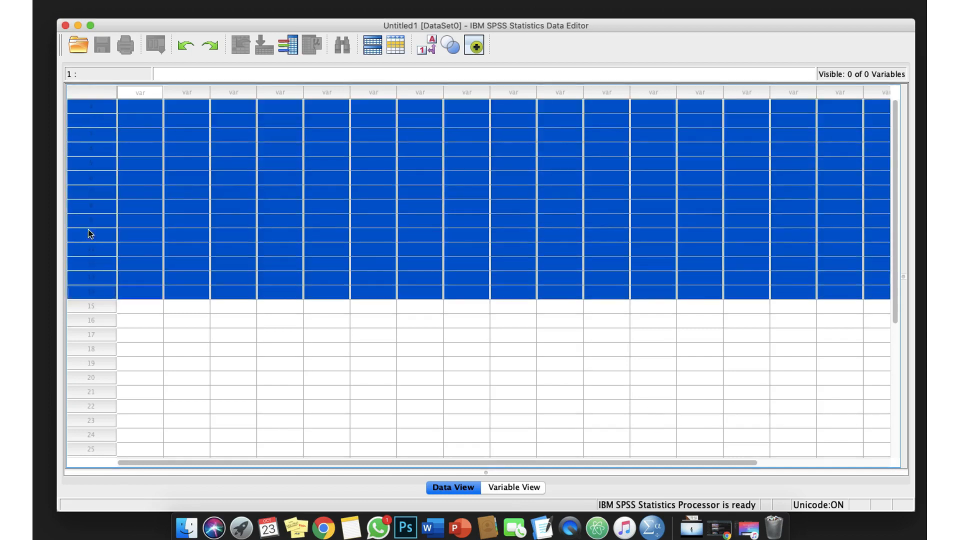
click(96, 347)
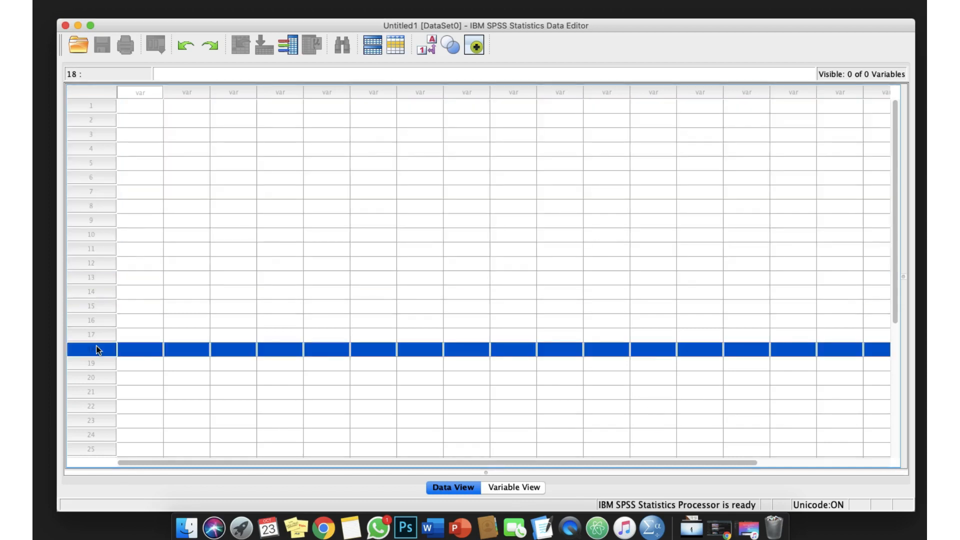
click(95, 107)
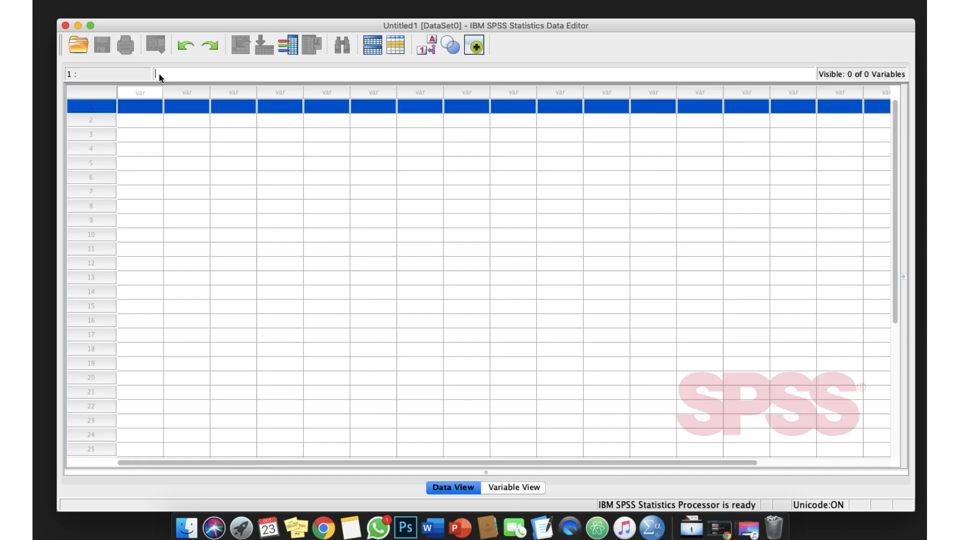
Examine the first five variable columns of the empty data grid, ending on the first column
click(148, 91)
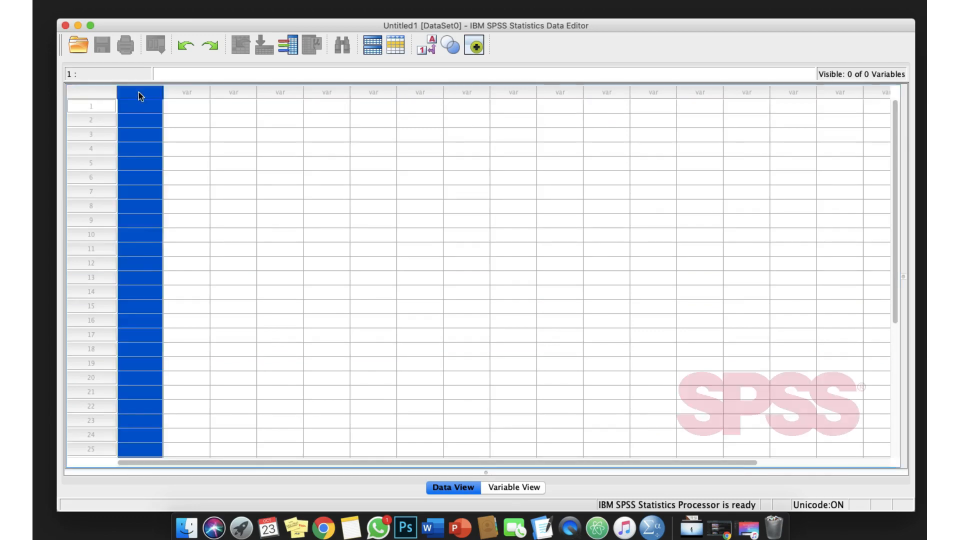
click(176, 90)
click(241, 90)
click(280, 90)
click(315, 91)
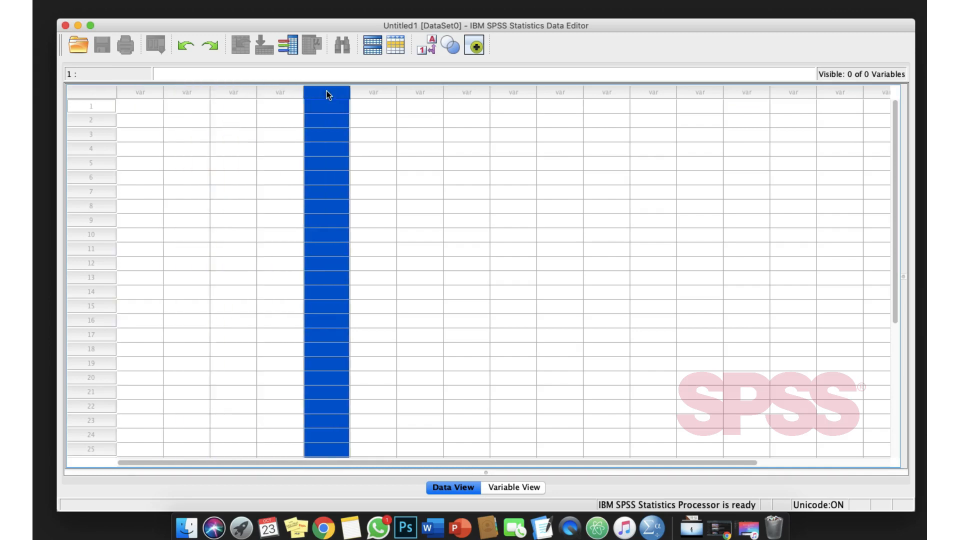
click(150, 92)
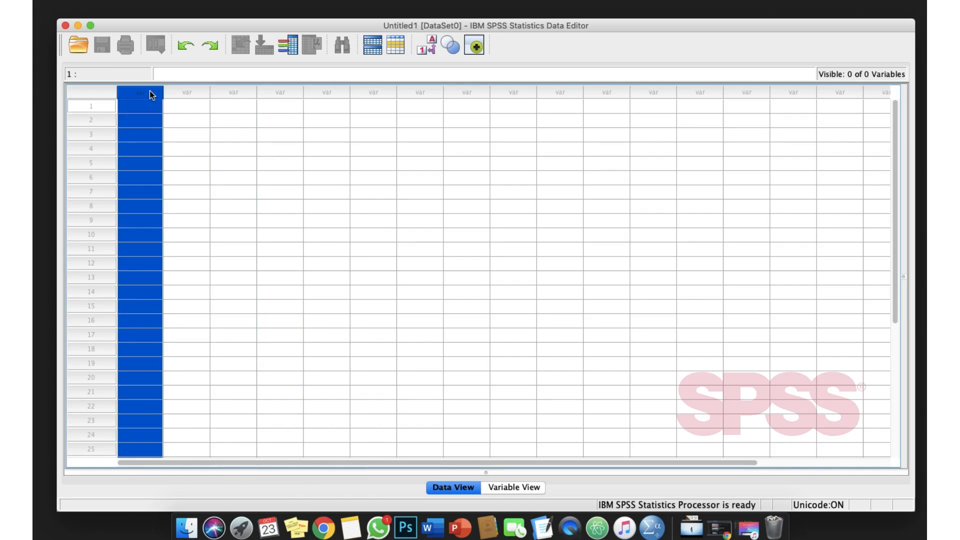
Enter 1, 2 and 3 in rows 1 to 3 of the first column
click(184, 109)
click(146, 106)
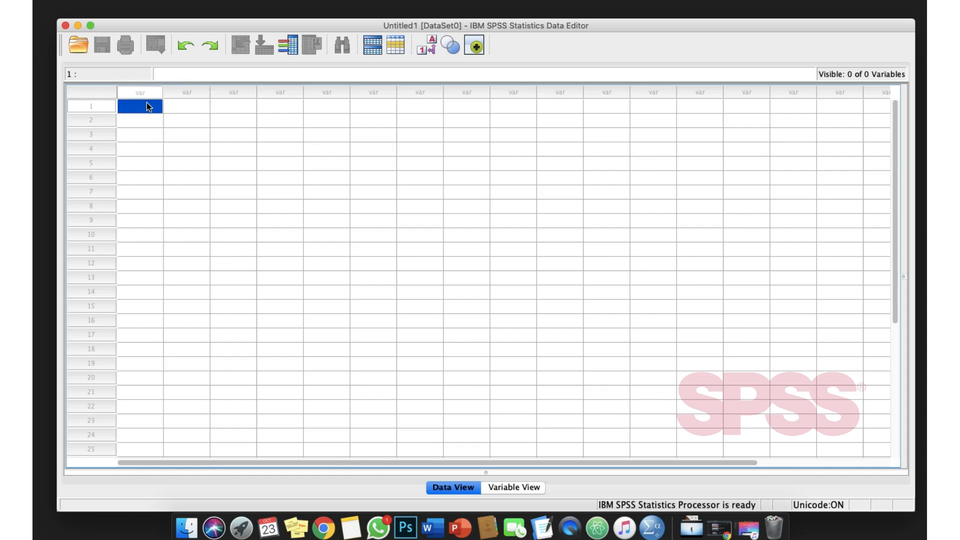
click(171, 74)
click(139, 107)
click(141, 121)
text(2)
click(148, 141)
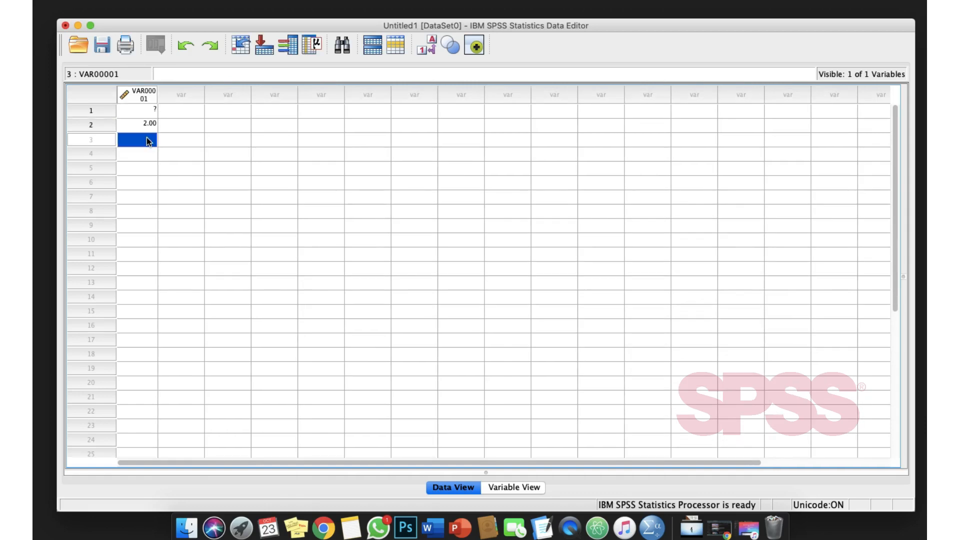
text(3)
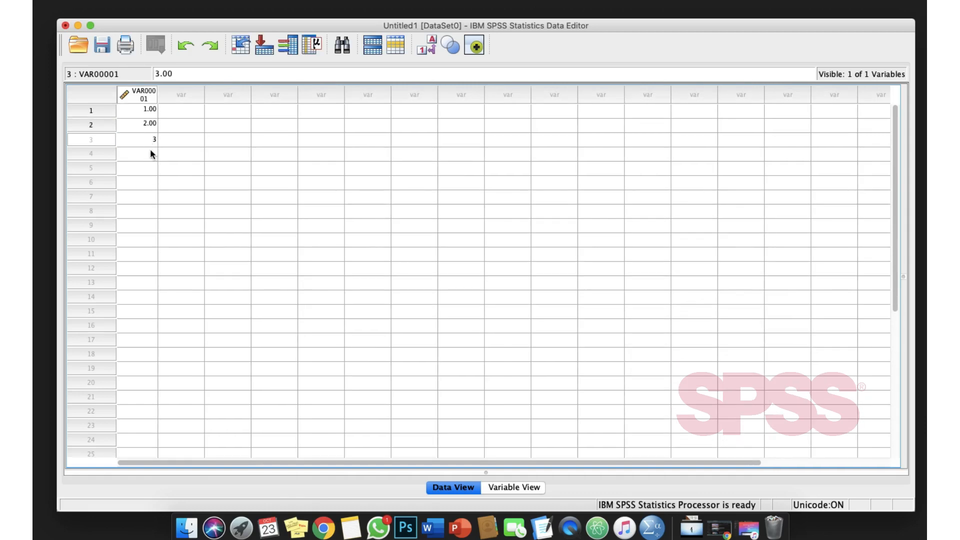
click(152, 154)
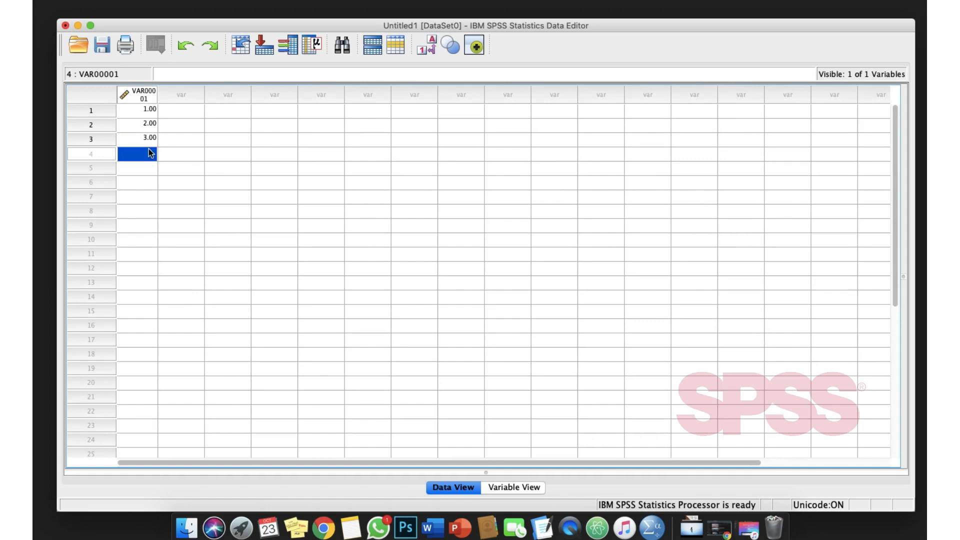
Inspect the first column's variable header and its first value
click(133, 96)
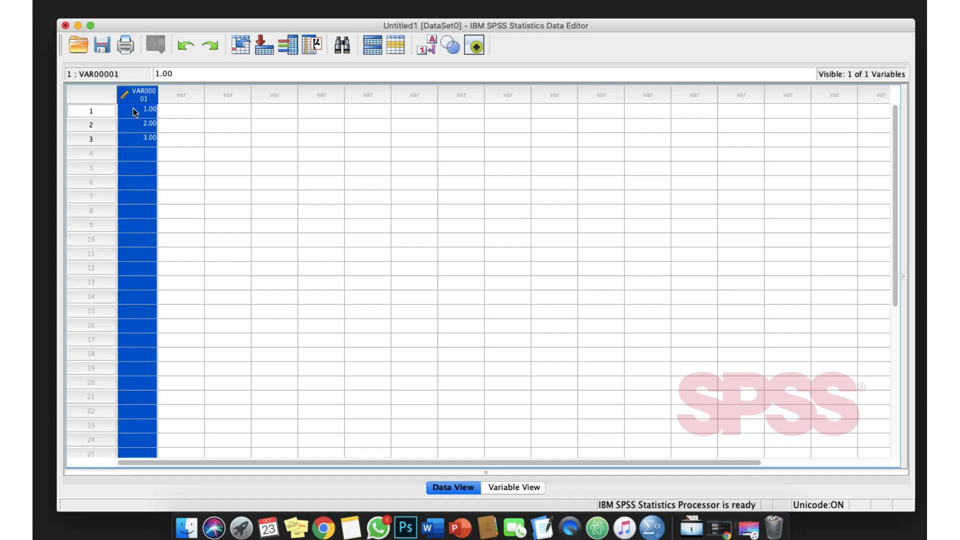
click(134, 111)
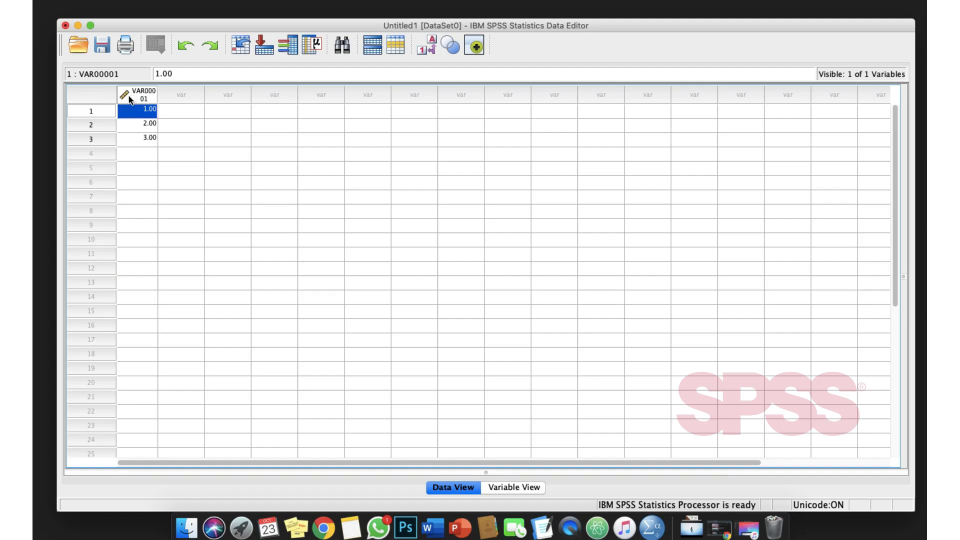
mouse_move(130, 100)
Enter 1, 2 and 3 in rows 1 to 3 of the second column
click(176, 112)
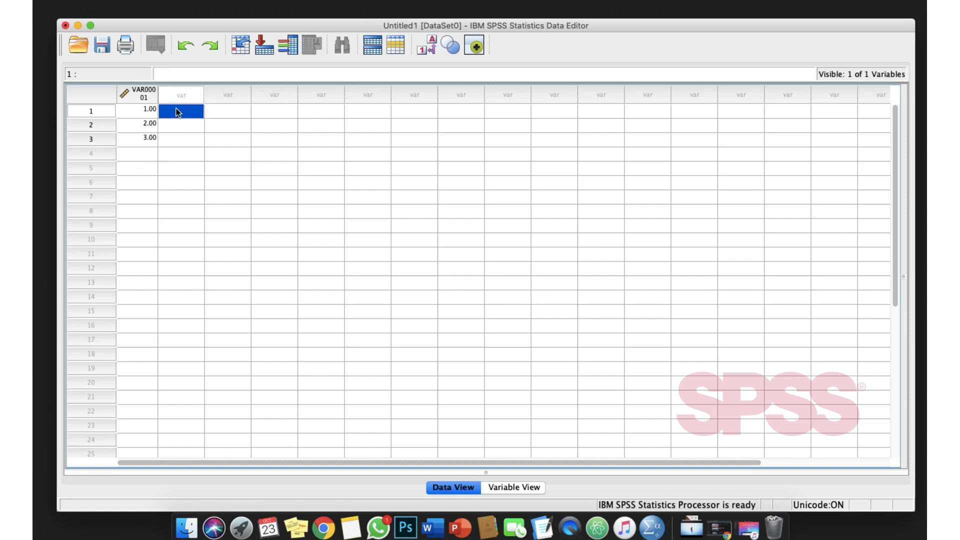
text(1)
key(Return)
text(2)
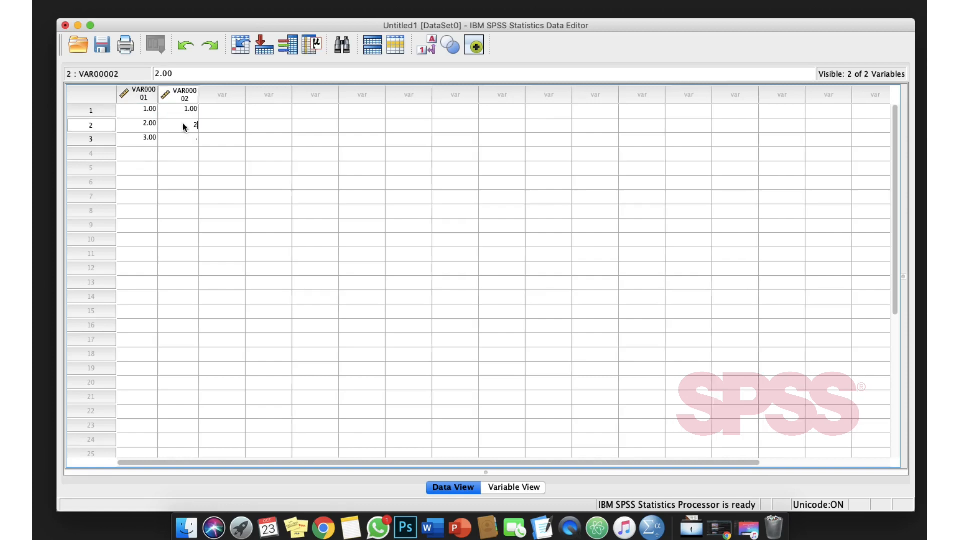
click(217, 112)
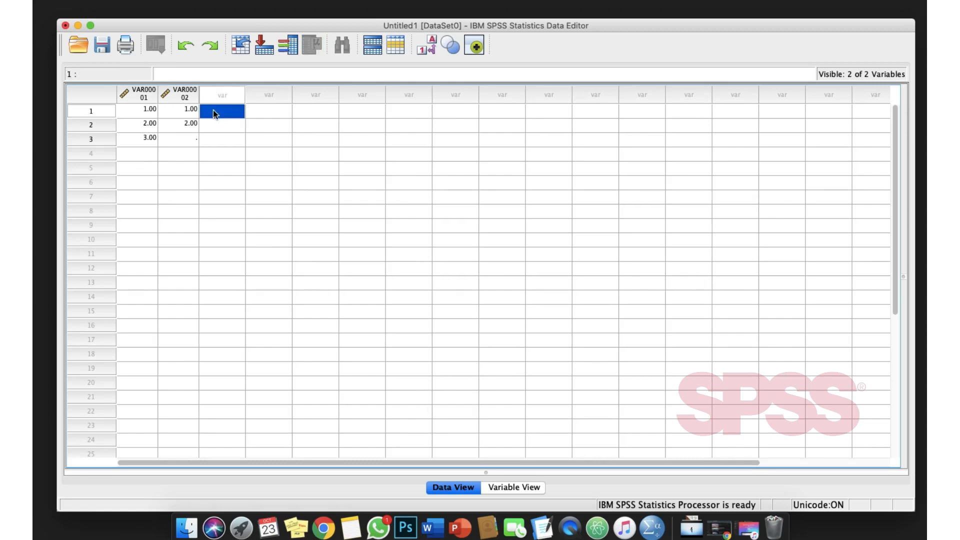
click(189, 142)
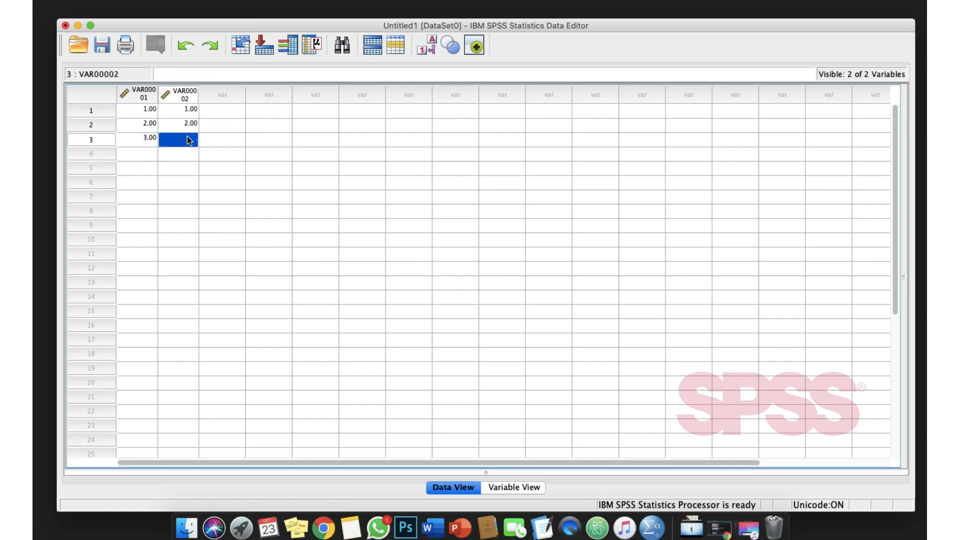
text(3)
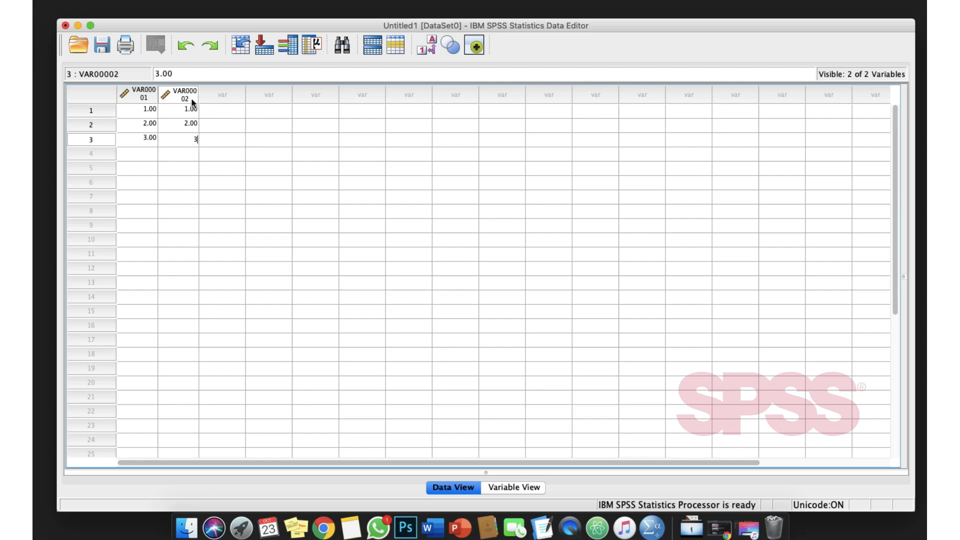
Enter 40 in the third column and 50 in the fourth column of row 1
click(214, 112)
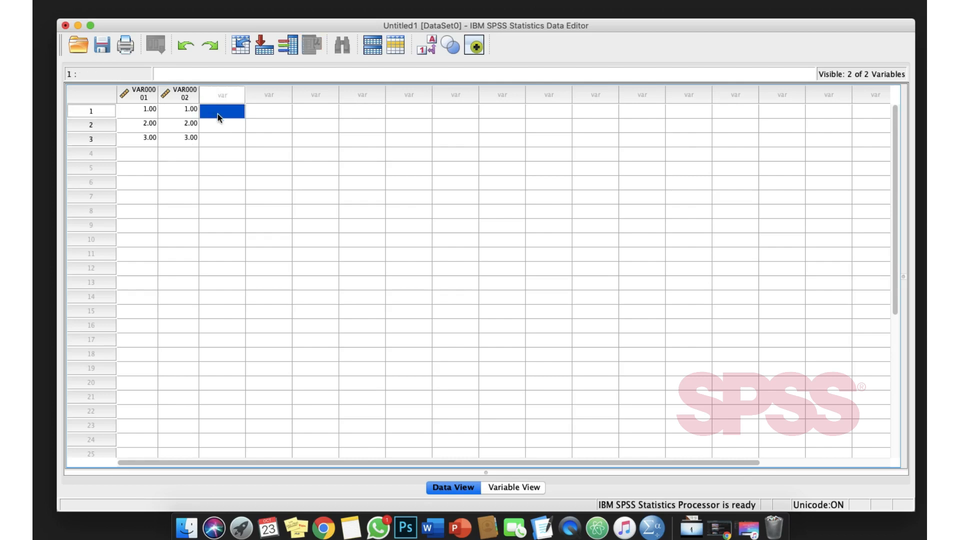
text(40)
click(260, 112)
text(50)
click(268, 124)
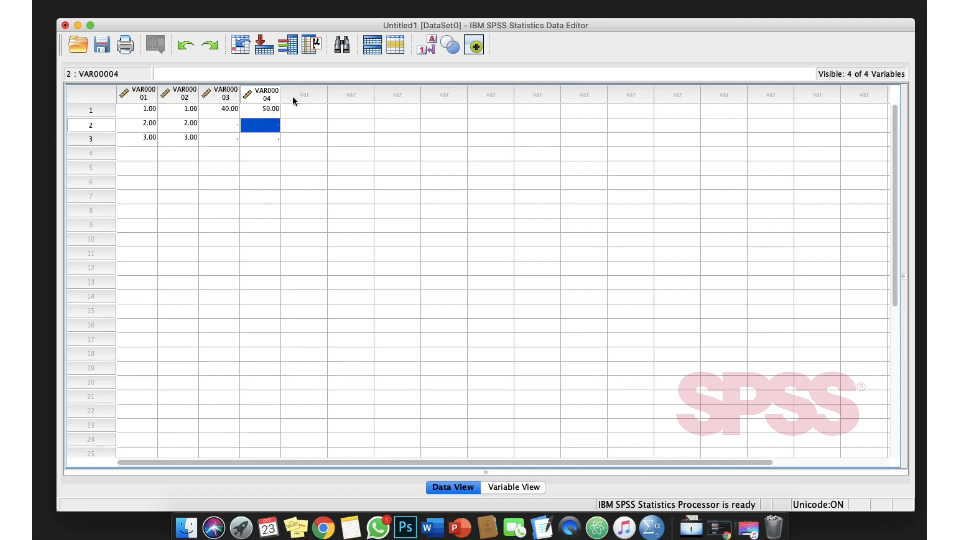
Enter 10 in the third and fourth columns of rows 2 and 3
click(228, 126)
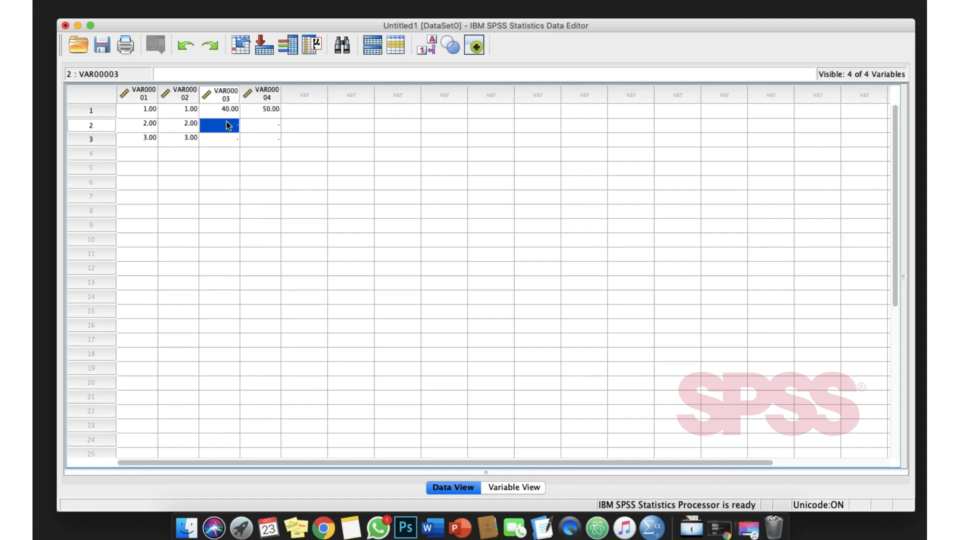
text(10)
click(259, 125)
text(10)
click(233, 138)
text(1)
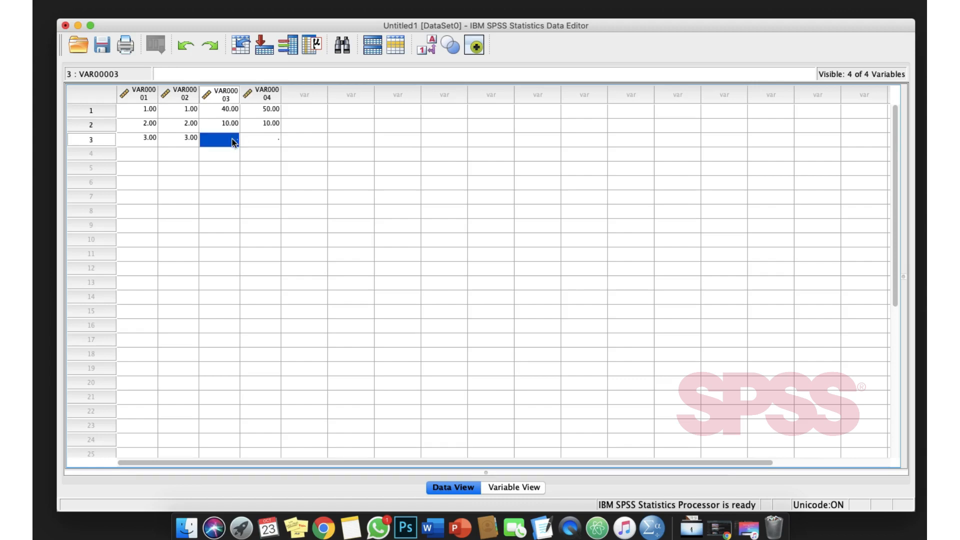
text(0)
text(10)
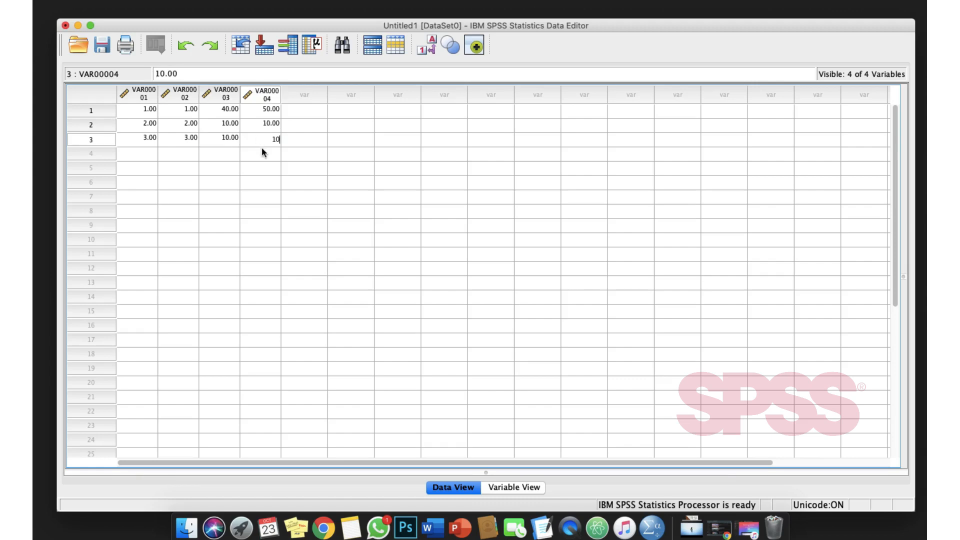
key(Return)
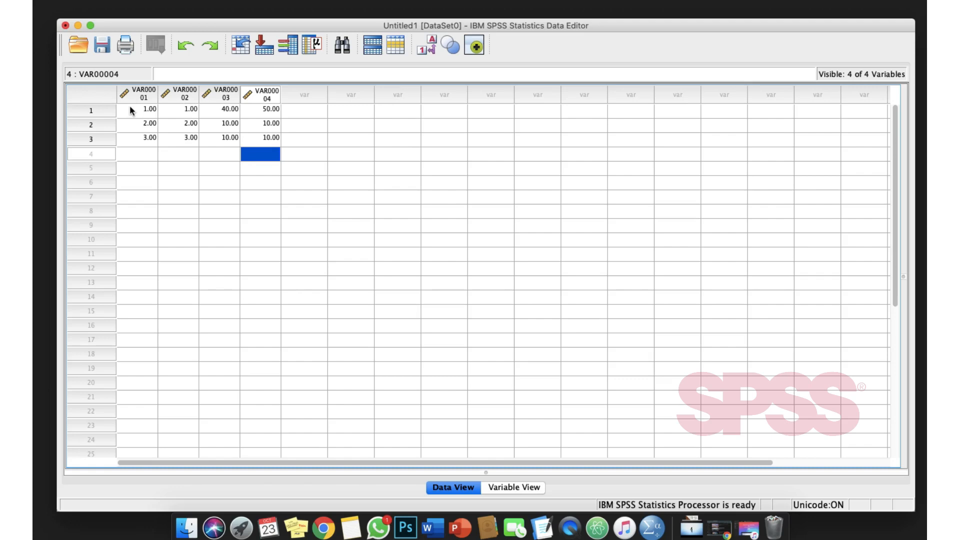
Examine the four variable columns one after another in the data grid
click(136, 94)
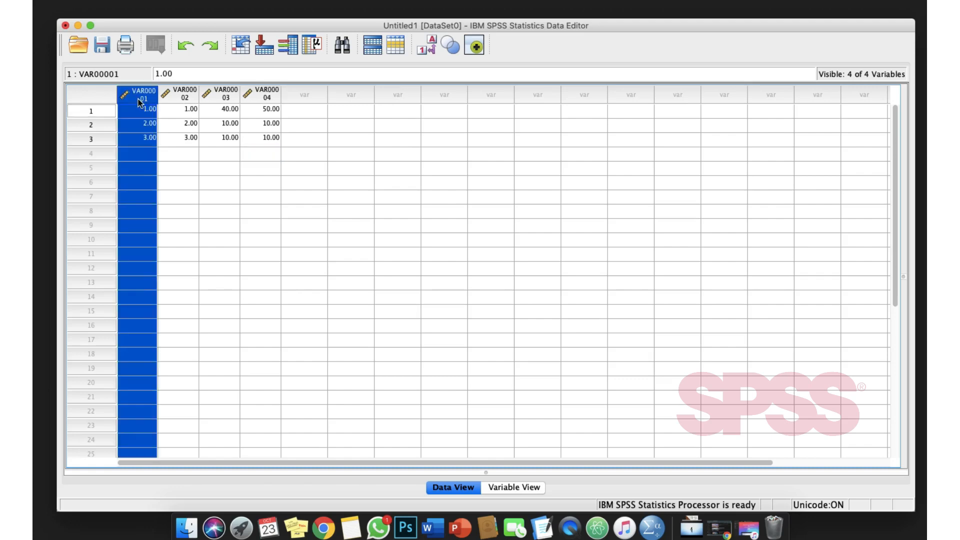
click(182, 94)
click(224, 99)
click(265, 98)
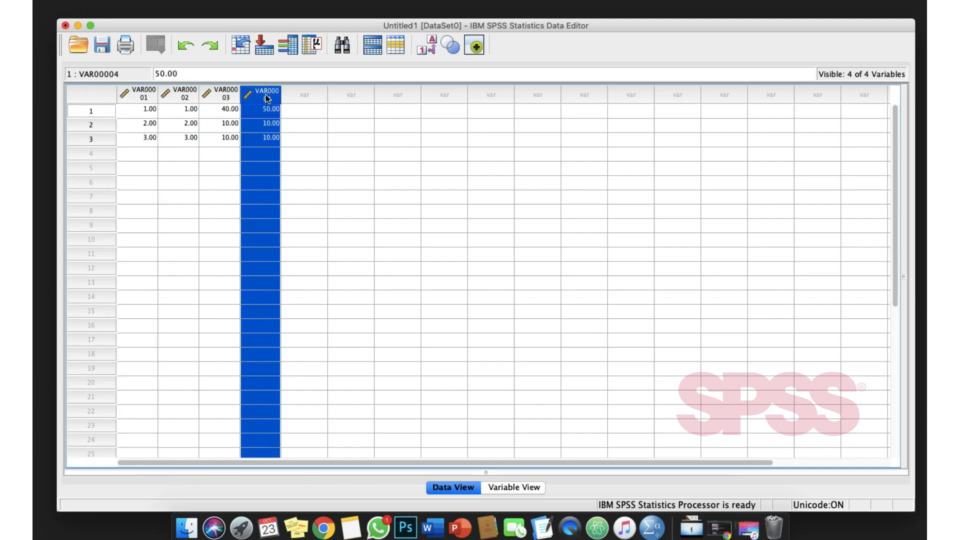
click(145, 155)
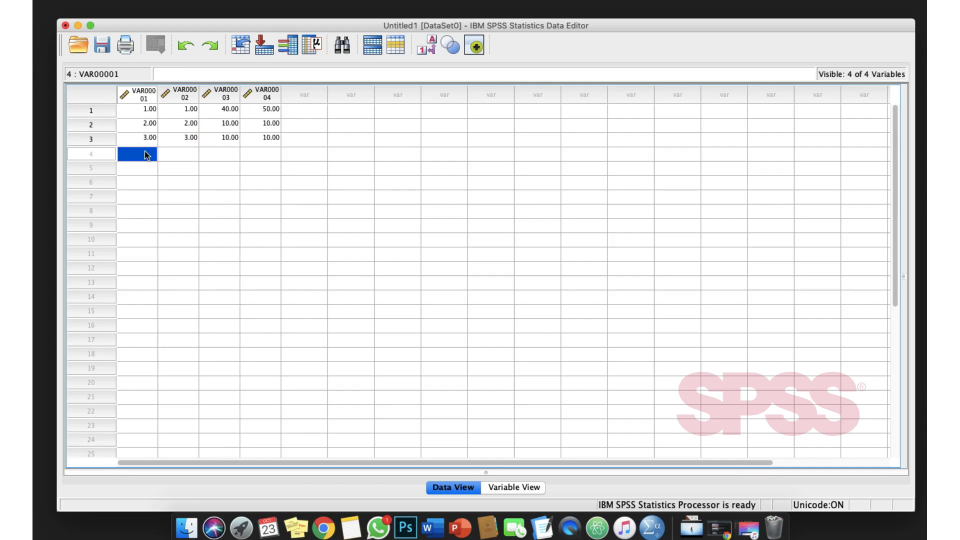
Examine the names of the four variables in the variable definitions, down to the first unused row
click(513, 488)
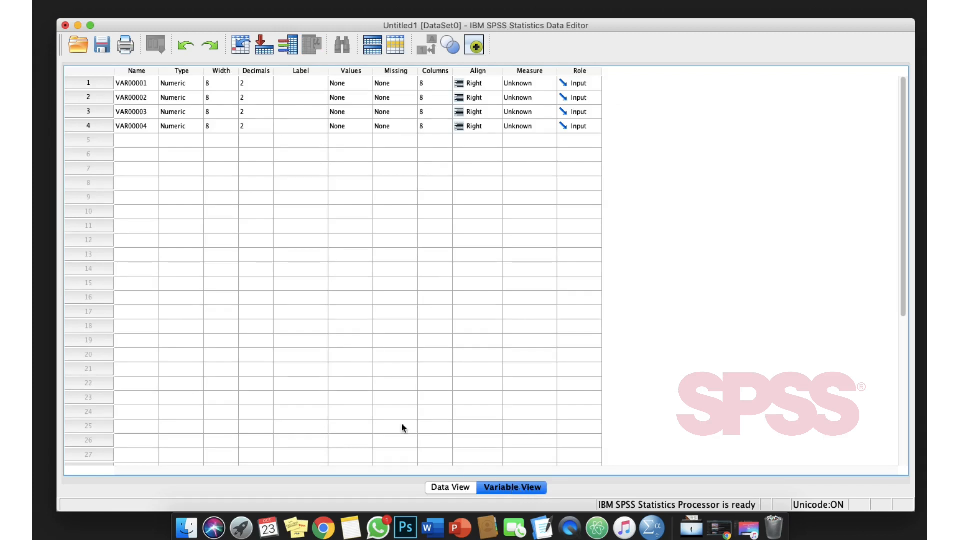
click(128, 85)
click(136, 98)
click(139, 112)
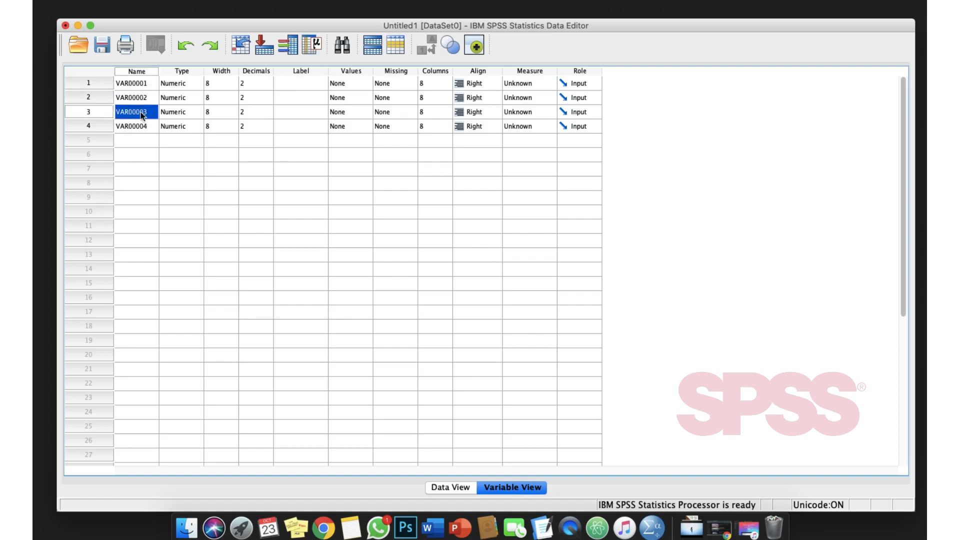
click(140, 130)
click(125, 142)
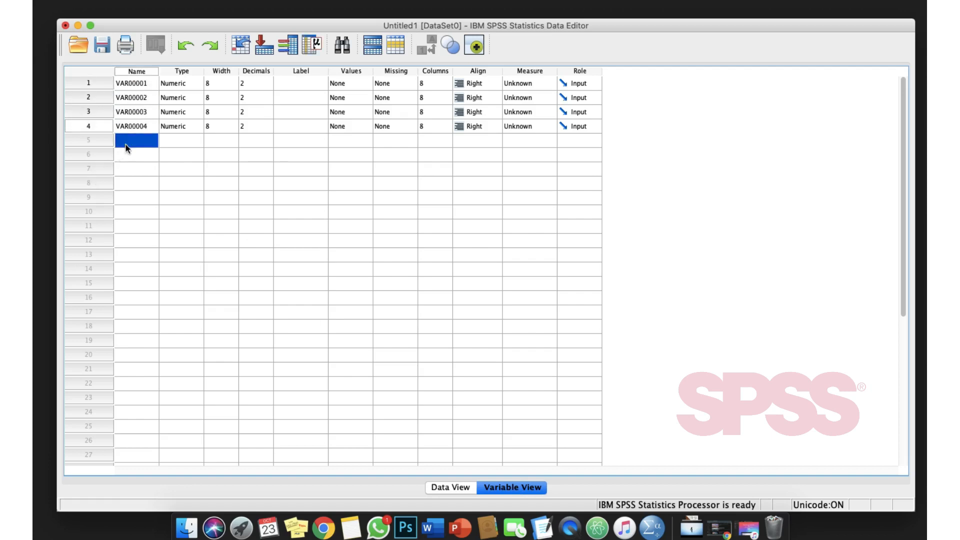
Compare the data grid with the variable definitions and examine the definition row of each of the four variables
click(463, 486)
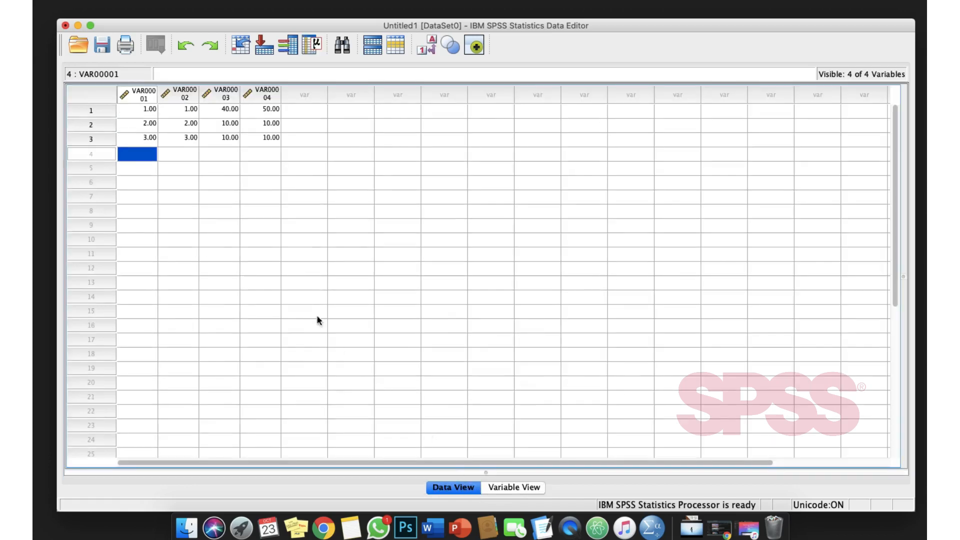
click(508, 487)
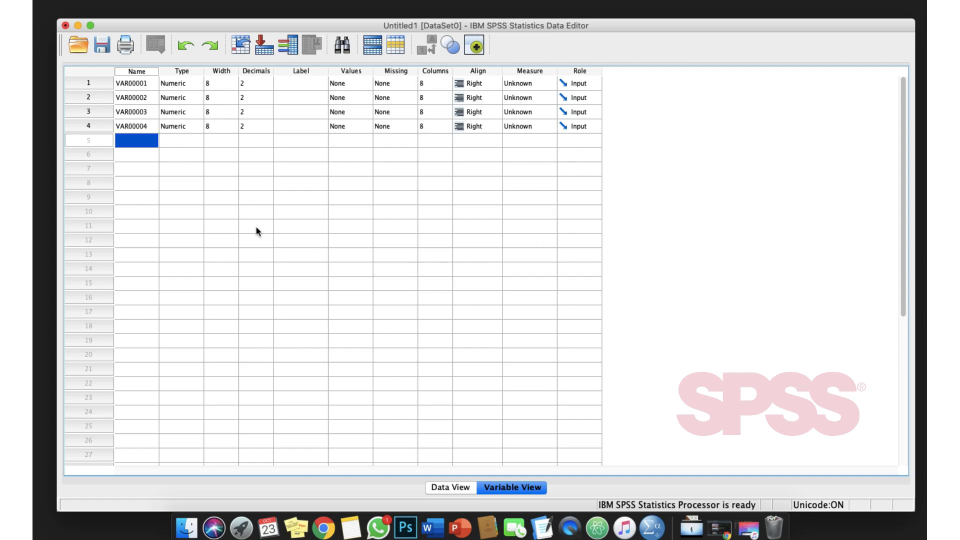
click(443, 487)
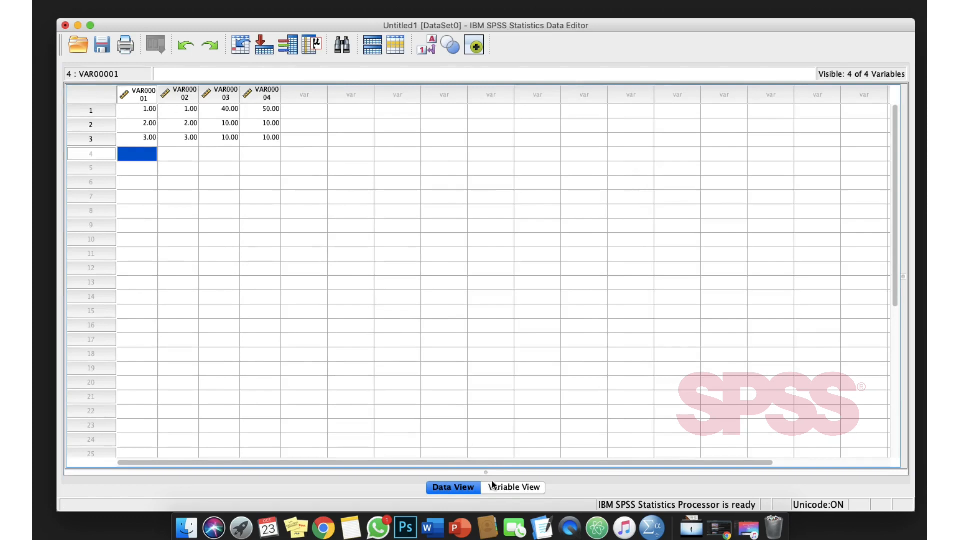
click(498, 487)
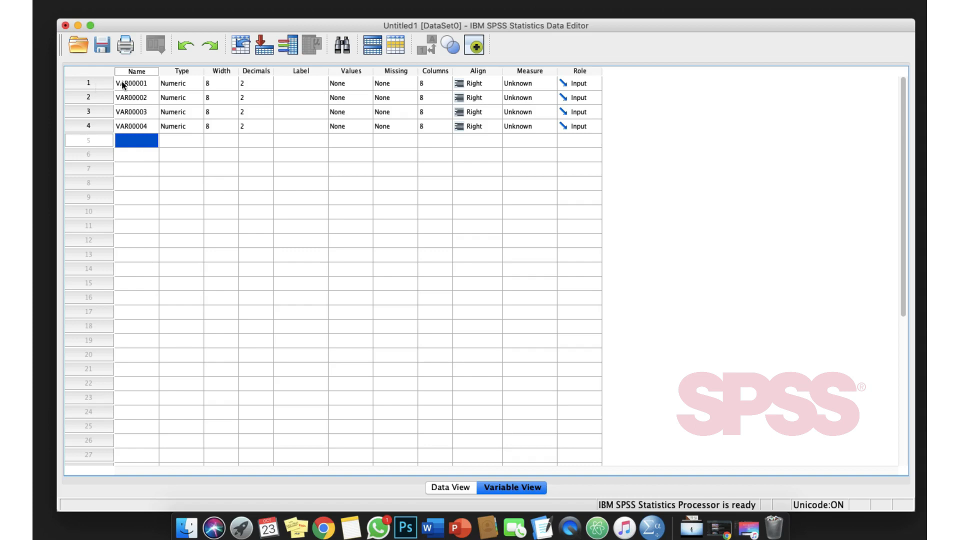
click(100, 83)
click(103, 98)
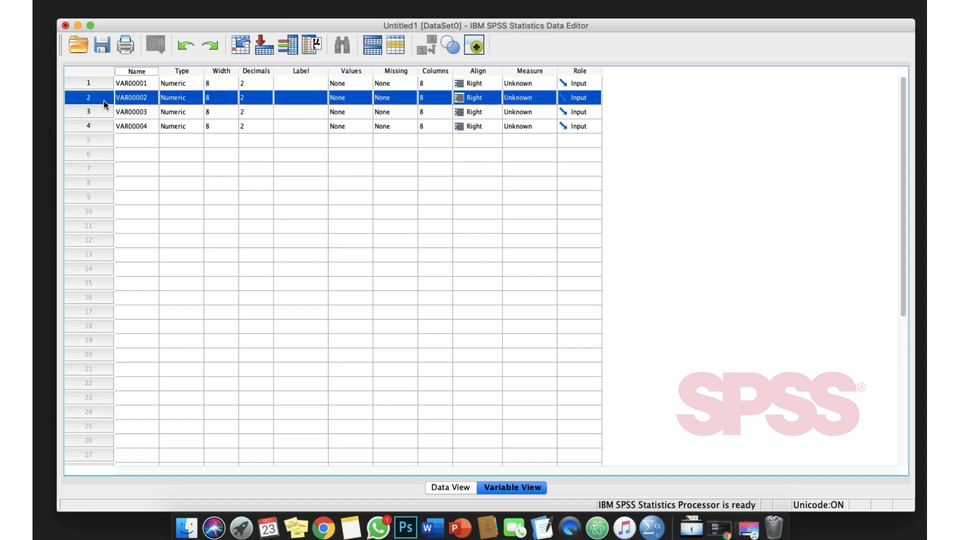
click(102, 111)
click(100, 126)
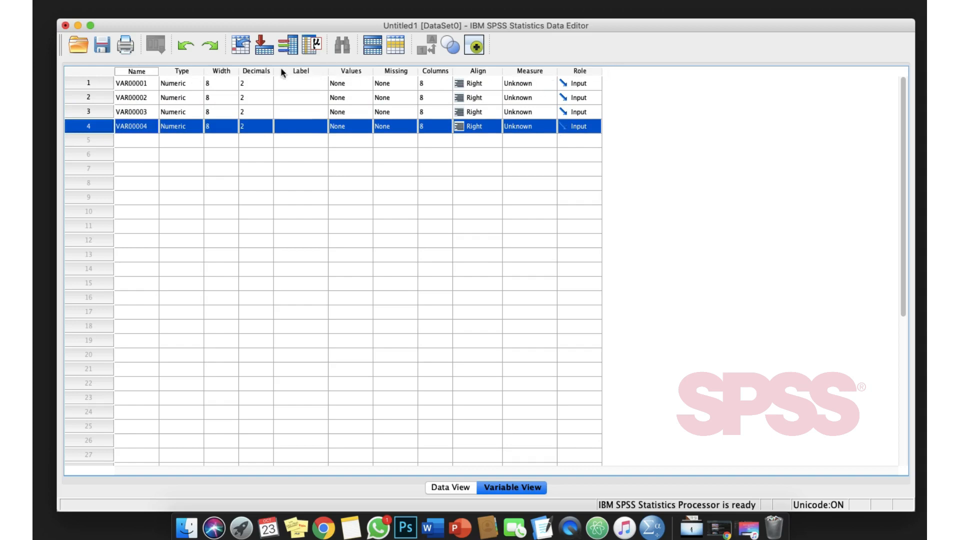
click(134, 83)
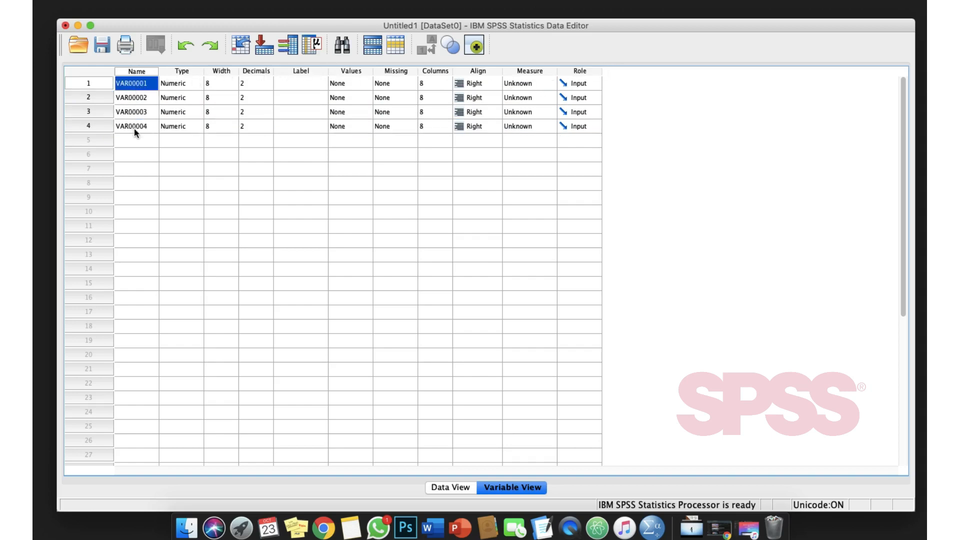
right_click(143, 89)
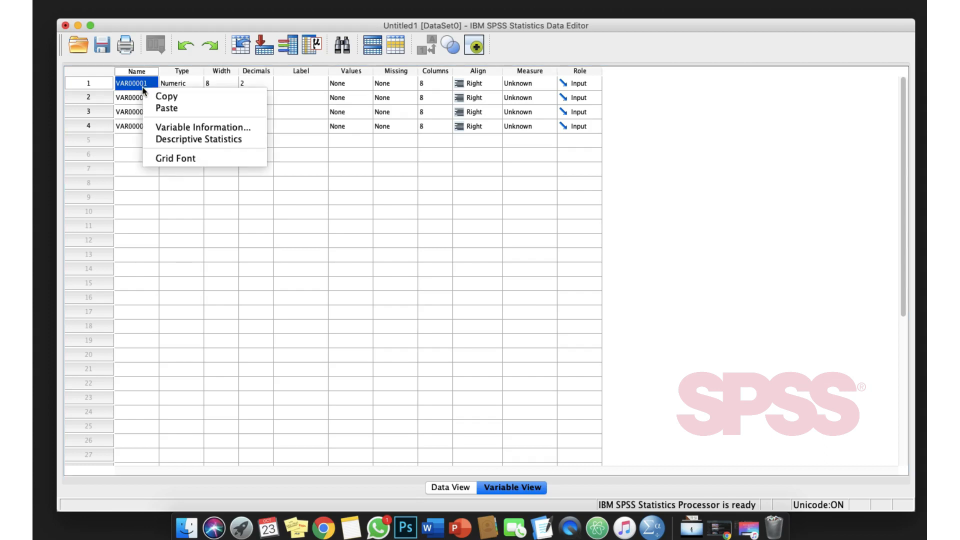
key(Escape)
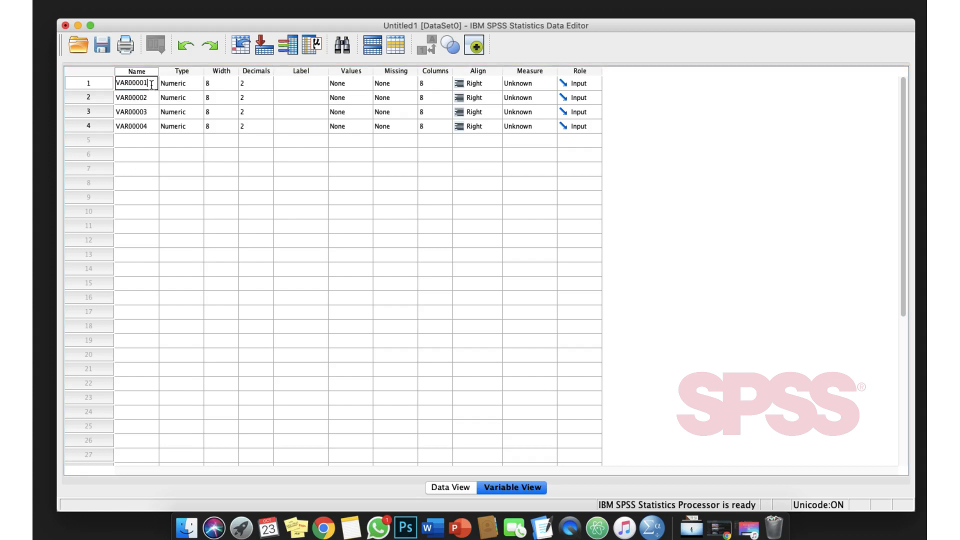
click(151, 98)
click(153, 85)
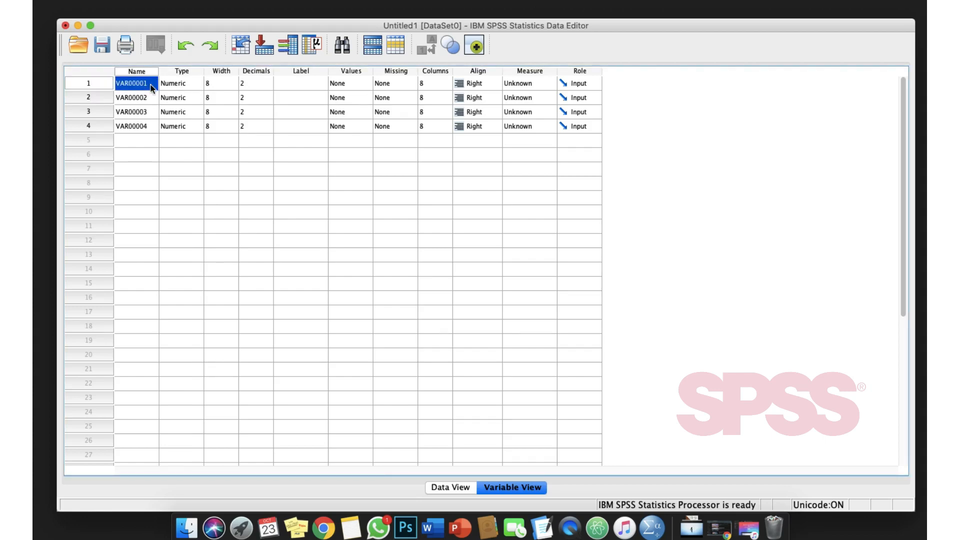
text(nm)
key(Escape)
click(148, 150)
click(141, 135)
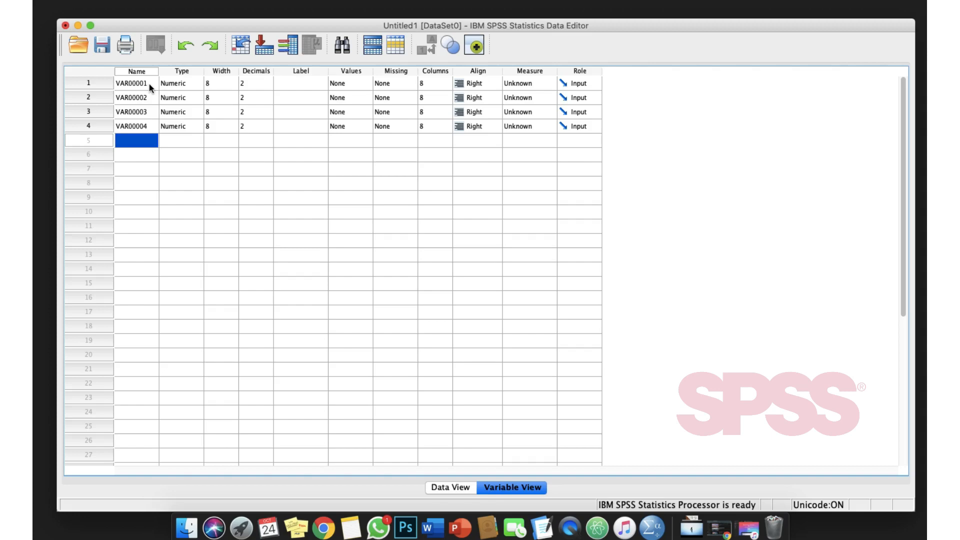
Rename the first variable, VAR00001, as Janis_kelamin
double_click(149, 85)
drag(148, 85, 87, 84)
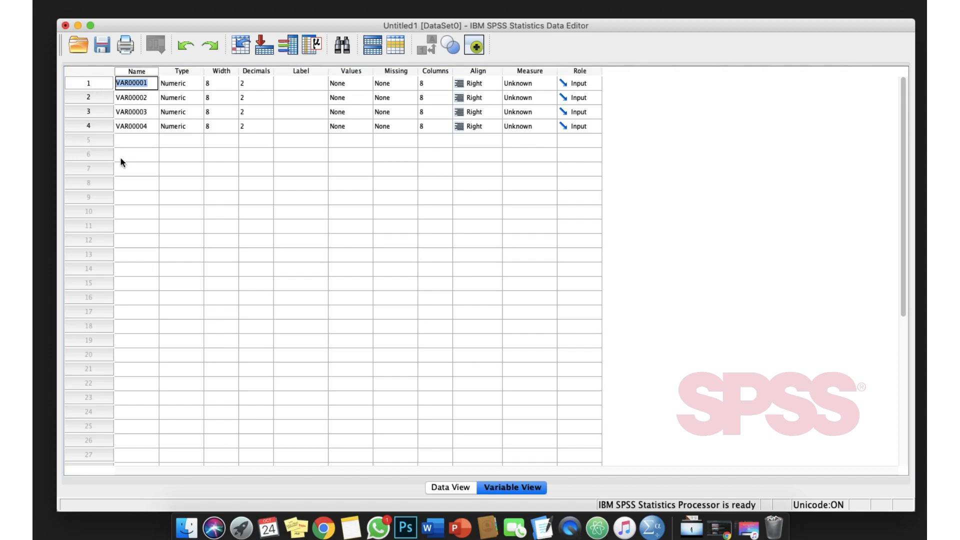
text(Janis_kelamin)
key(Return)
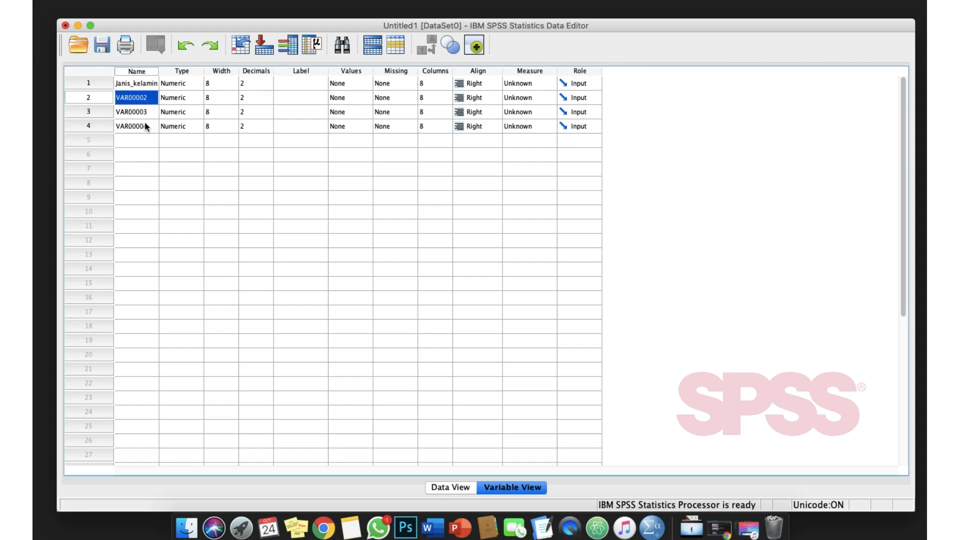
Correct the first variable's name to JenisKelamin, fixing the spelling and removing the underscore
double_click(134, 83)
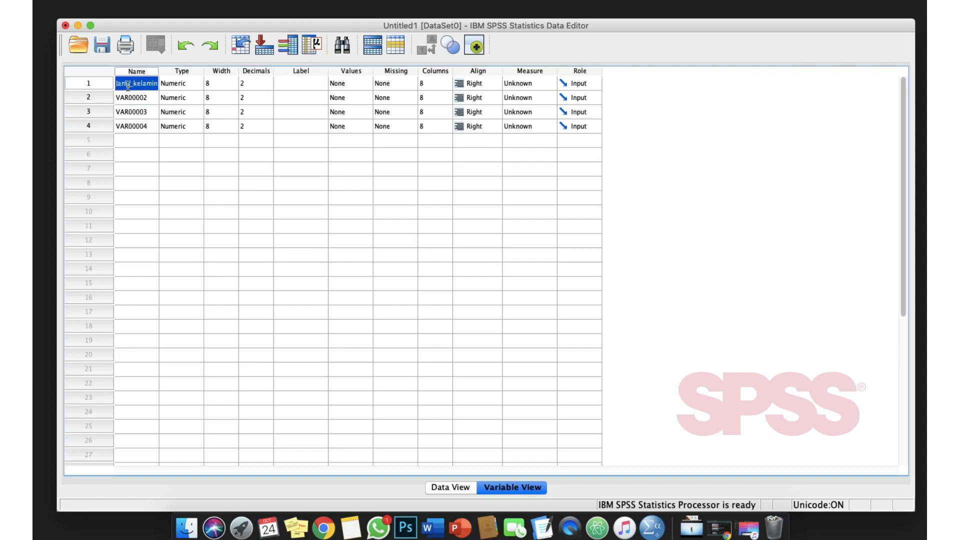
click(122, 83)
key(BackSpace)
text(e)
key(Right)
key(Right)
key(BackSpace)
key(BackSpace)
text(K)
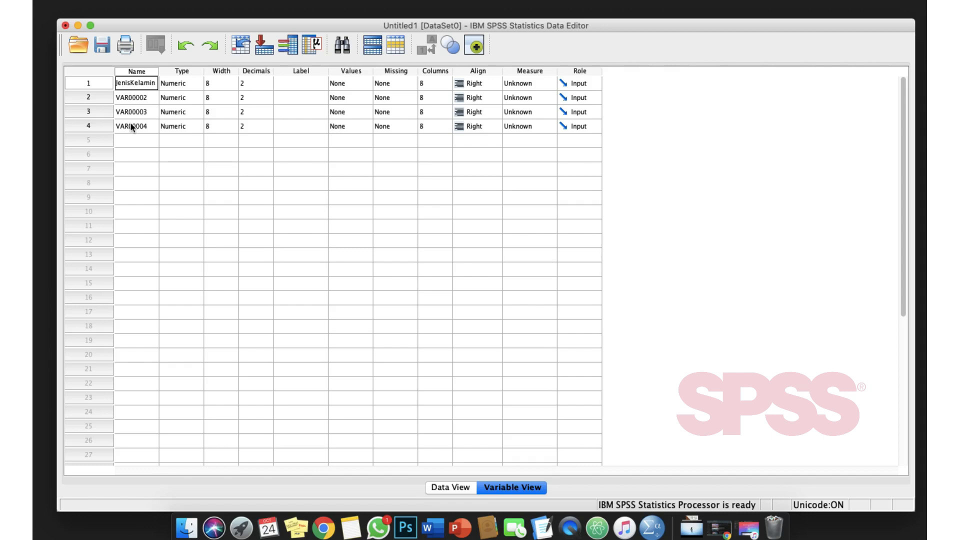
key(Return)
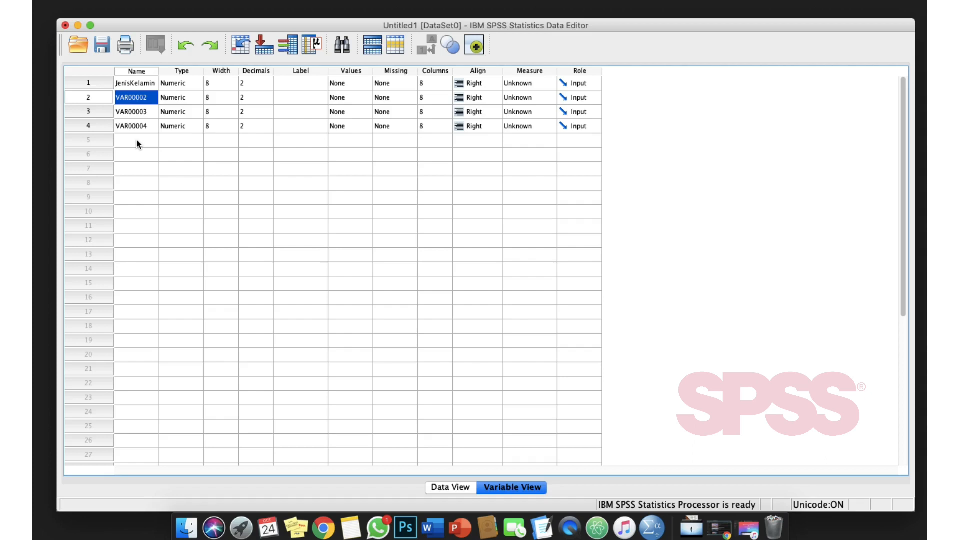
Rename the second variable, VAR00002, as Usia
click(145, 83)
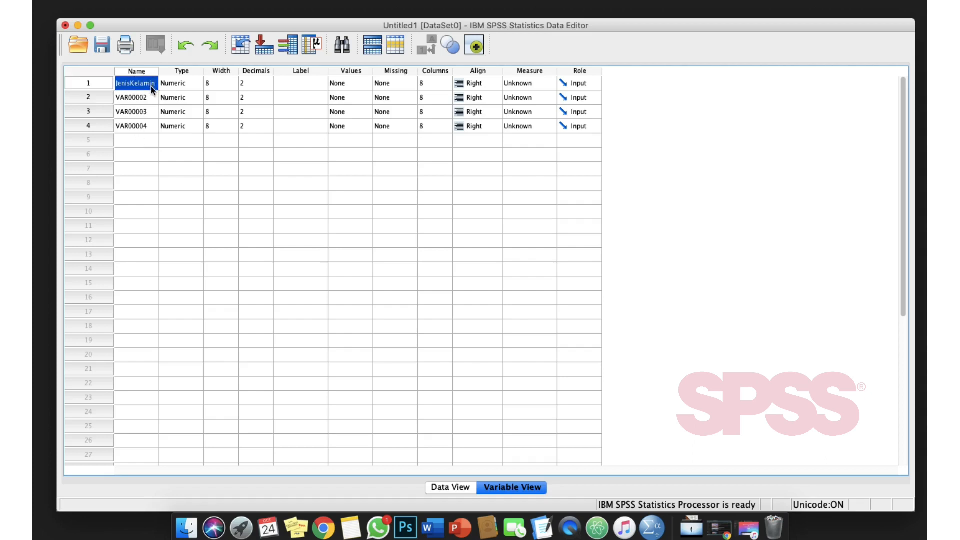
click(152, 99)
double_click(151, 98)
drag(151, 98, 116, 98)
text(Usia)
Rename the third variable, VAR00003, as TinggiBadan
double_click(136, 110)
drag(152, 112, 55, 119)
key(BackSpace)
text(TinggiBadan)
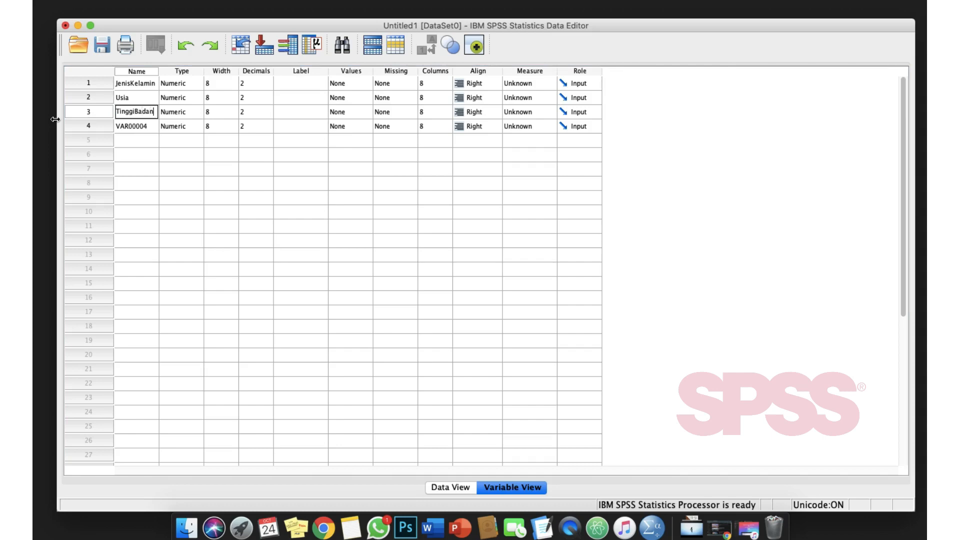
key(Return)
Rename the fourth variable, VAR00004, as BeratBadan
text(BeratBadan)
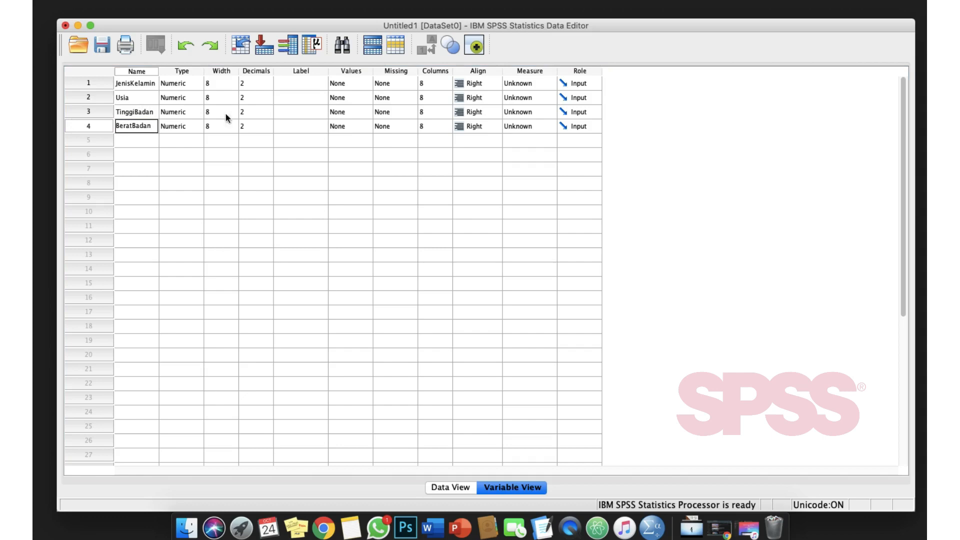
click(180, 144)
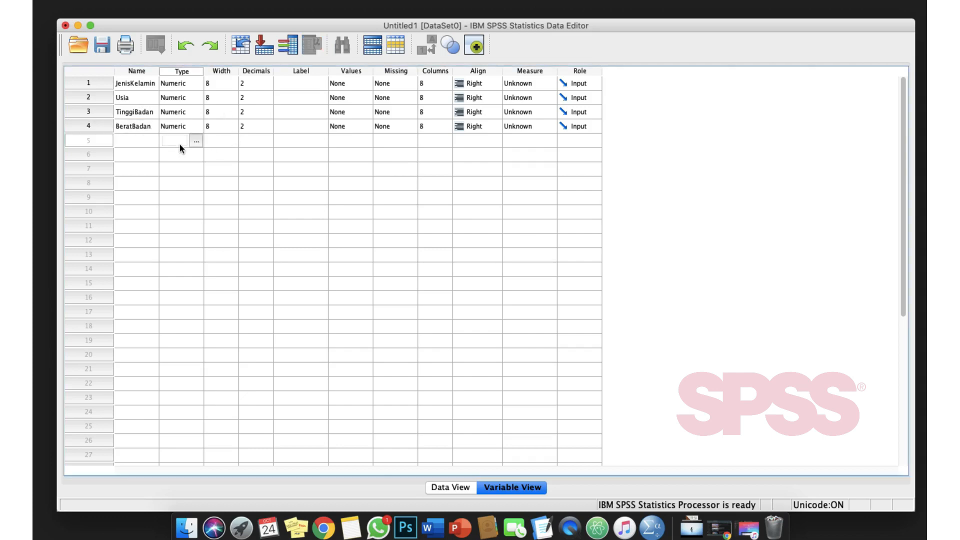
click(135, 141)
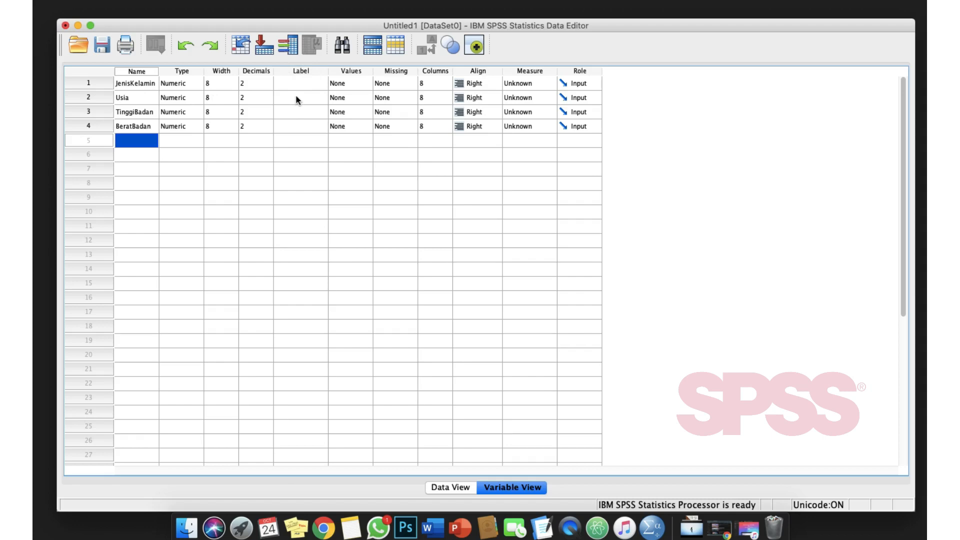
Label the TinggiBadan variable "tinggi dlm CM" and the BeratBadan variable "berat dalam KG"
click(303, 112)
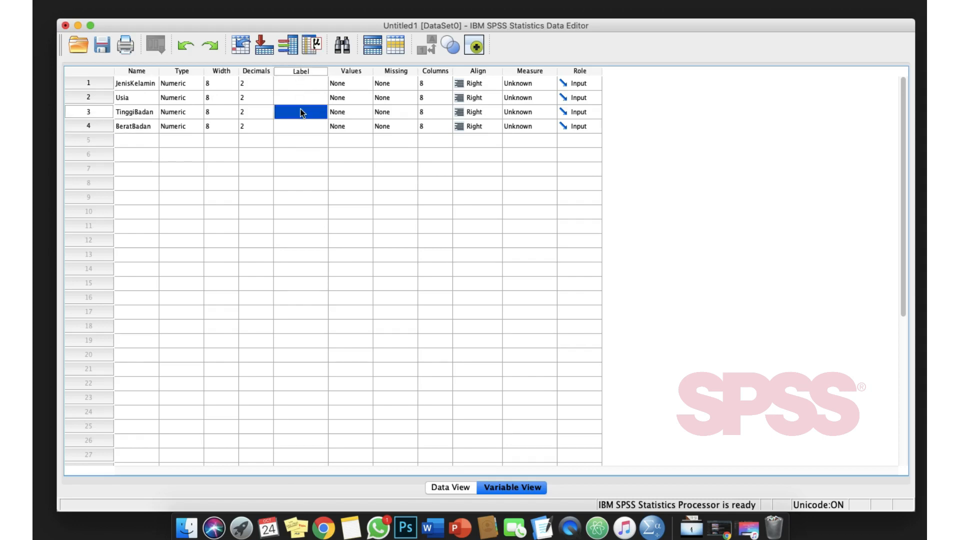
text(tinggi dan CM)
key(Return)
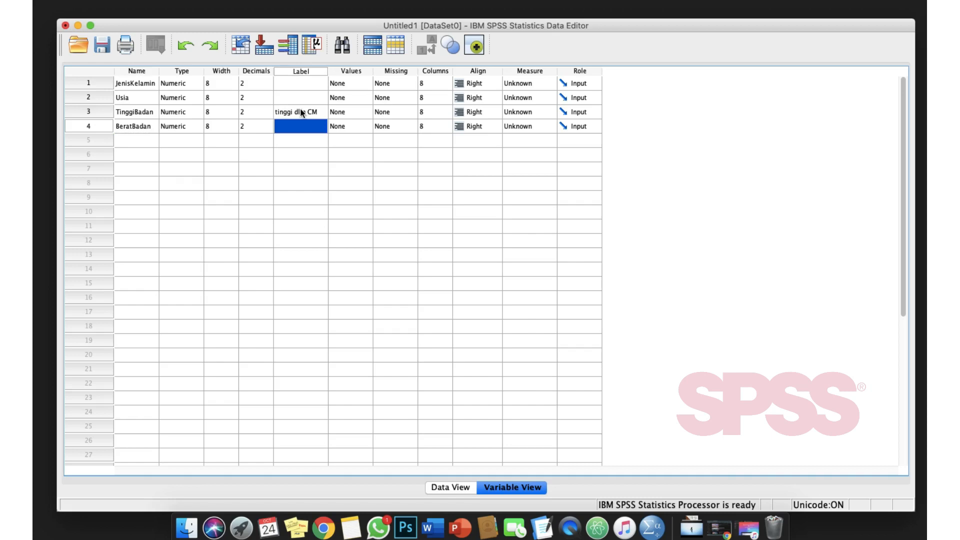
text(bera)
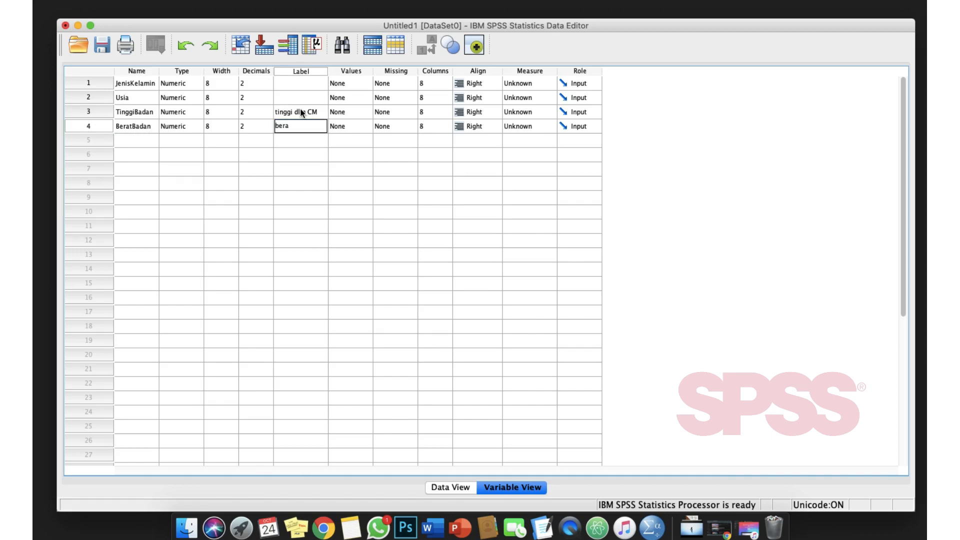
text(t dalam KG)
key(Return)
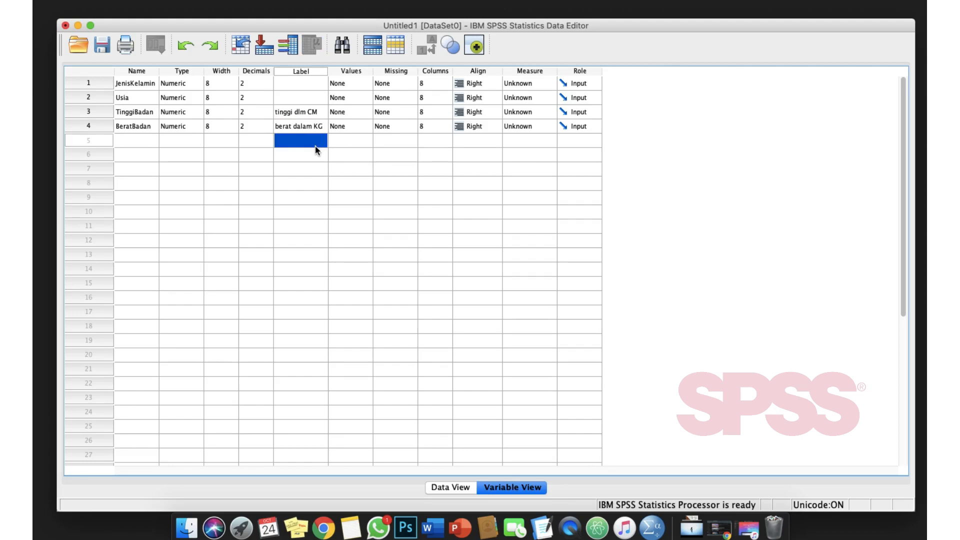
Review the data type of all four variables and open the Variable Type settings of JenisKelamin without changing anything
click(183, 83)
click(184, 97)
click(179, 114)
click(180, 126)
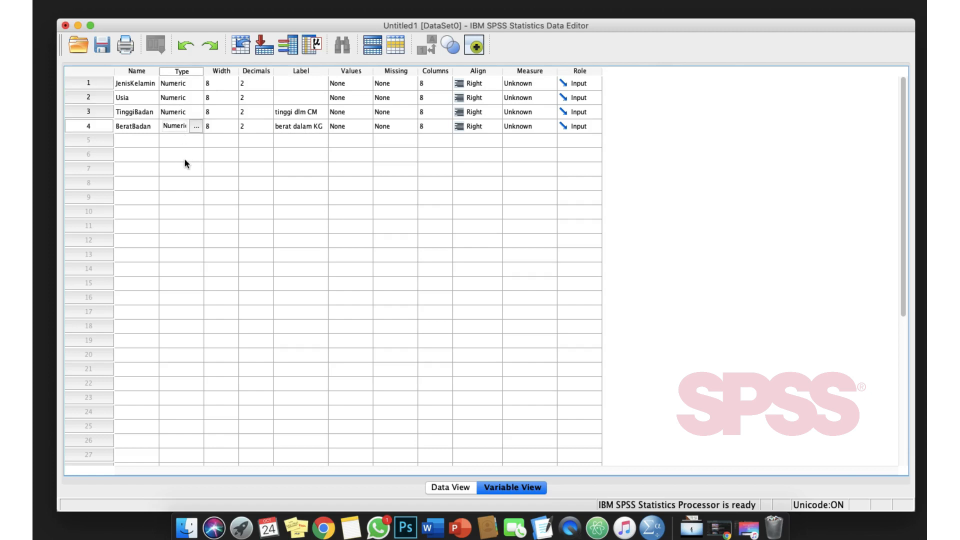
click(183, 83)
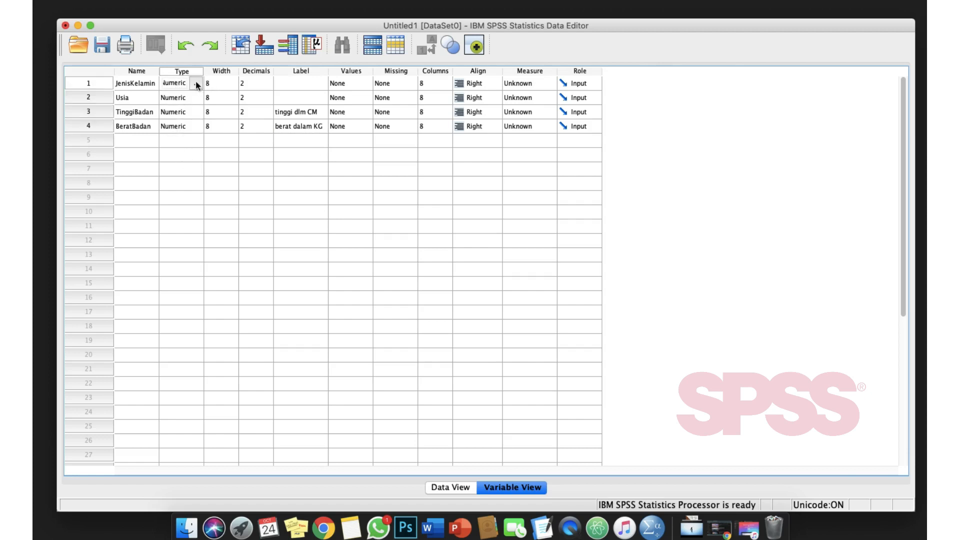
click(196, 84)
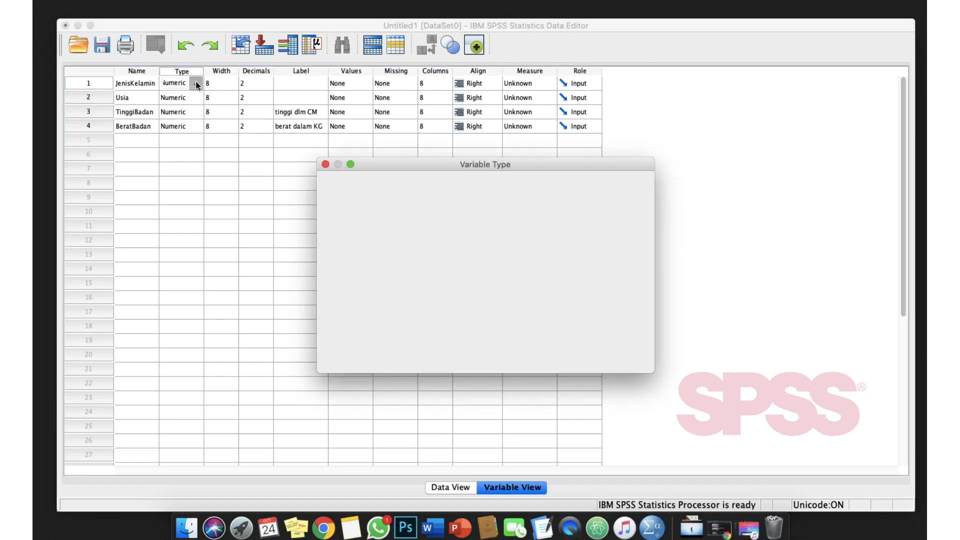
click(325, 165)
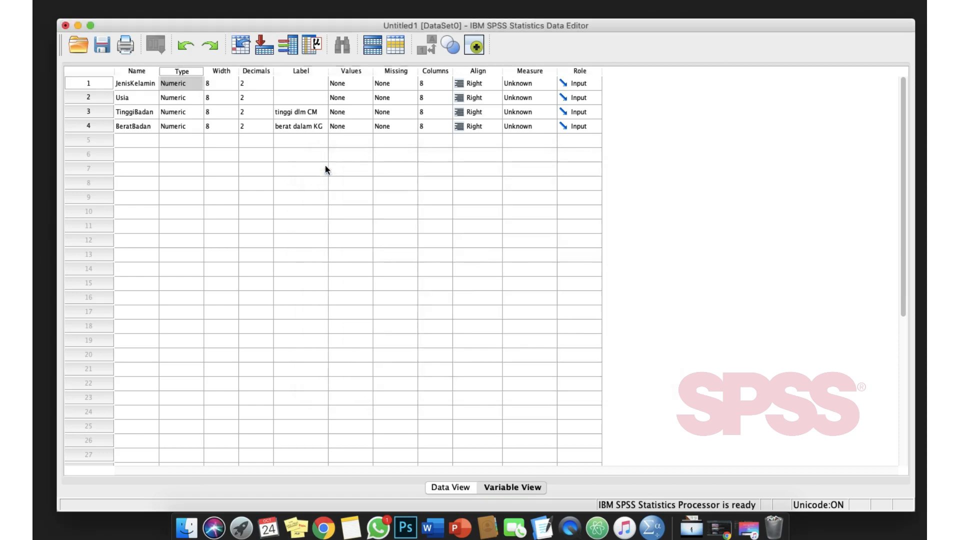
Check the data type assigned to each of the four variables
click(180, 98)
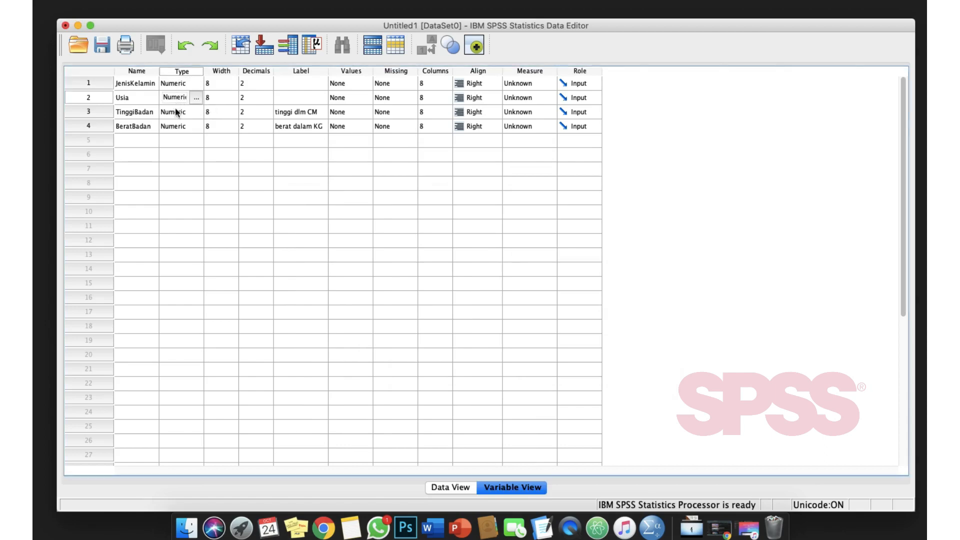
click(179, 115)
click(178, 128)
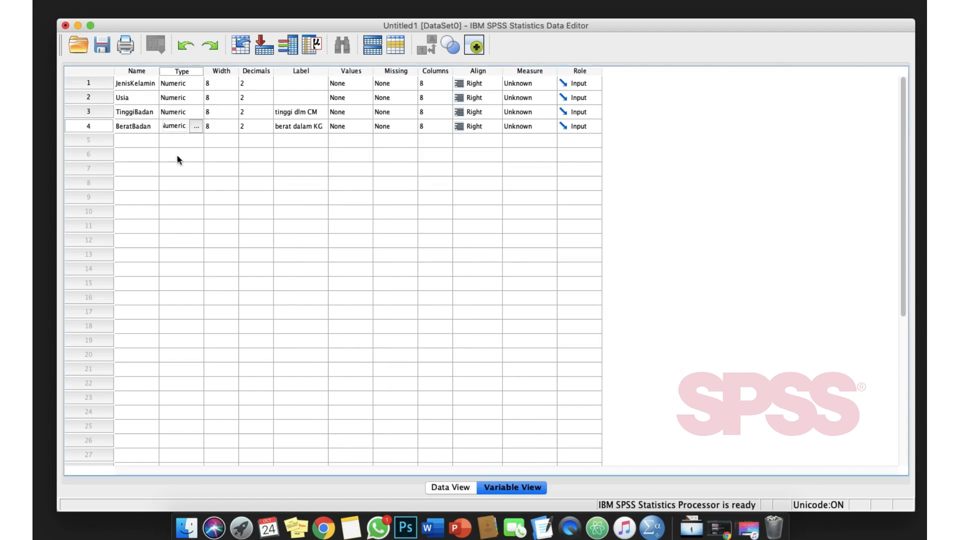
click(175, 88)
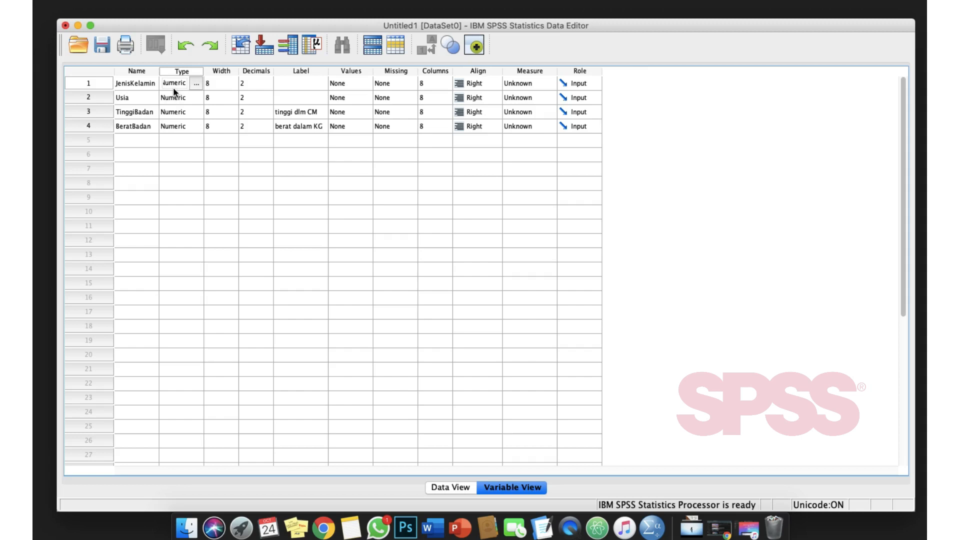
click(173, 98)
Preview the Dollar and Date formats in the Variable Type settings of JenisKelamin, return to Numeric and cancel the dialog
click(198, 84)
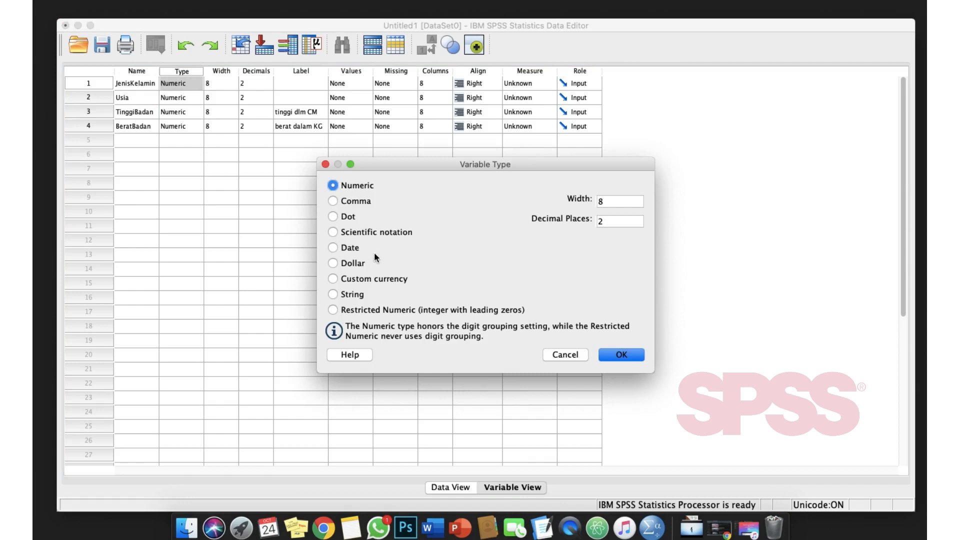
click(333, 263)
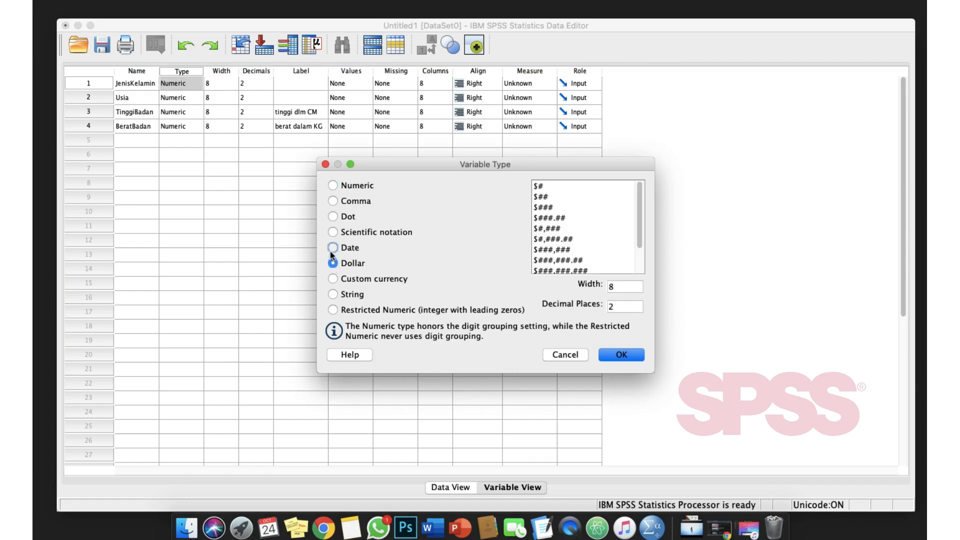
click(332, 249)
click(333, 263)
click(333, 186)
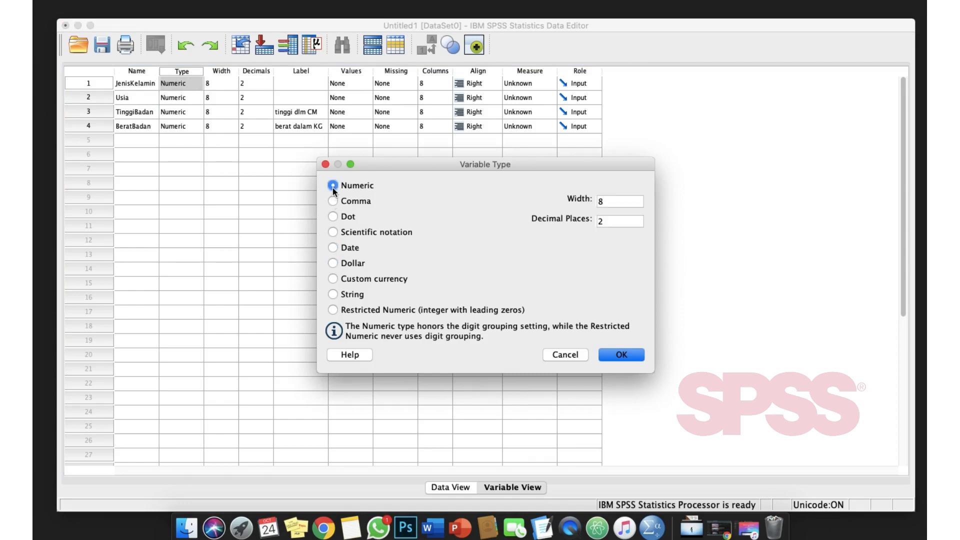
click(575, 355)
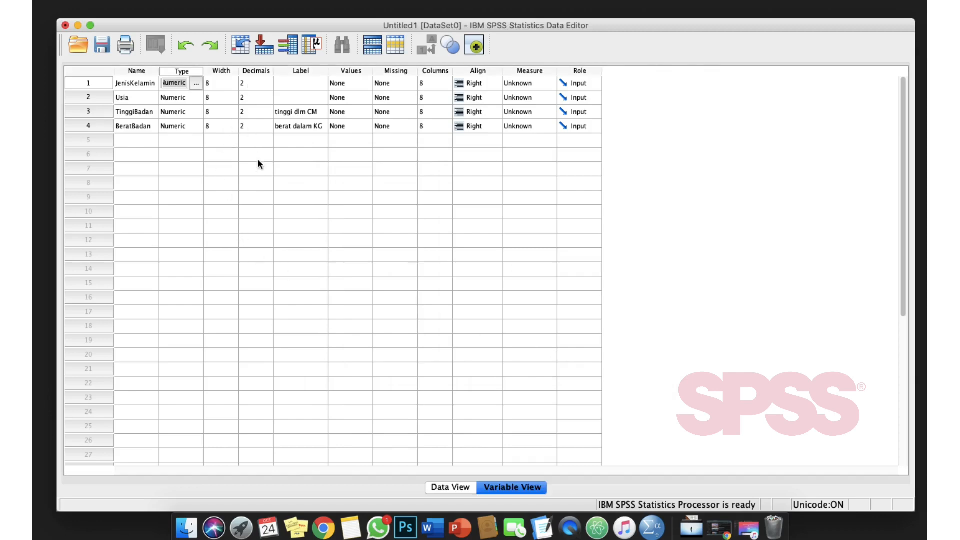
Set the measurement level of JenisKelamin, Usia, TinggiBadan and BeratBadan to Scale
click(519, 73)
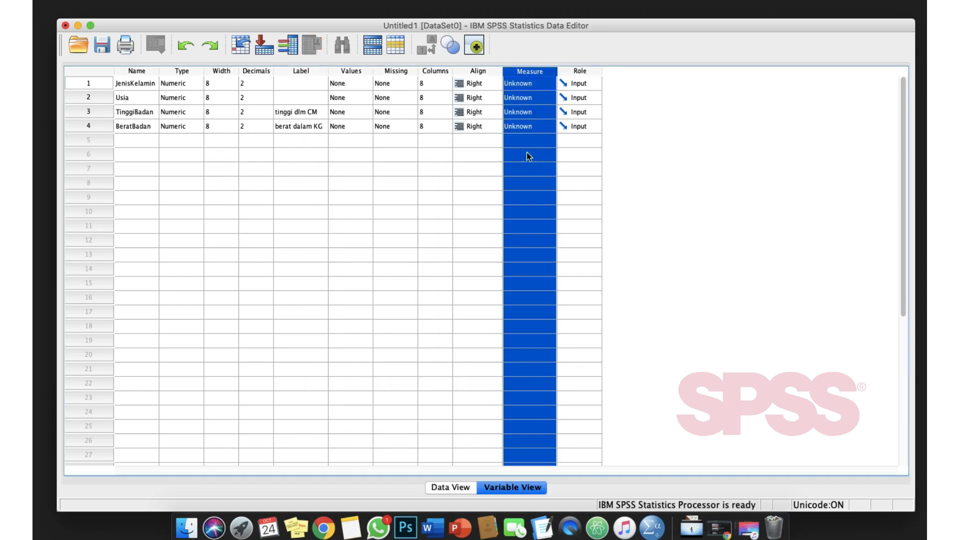
click(529, 149)
click(528, 87)
click(528, 87)
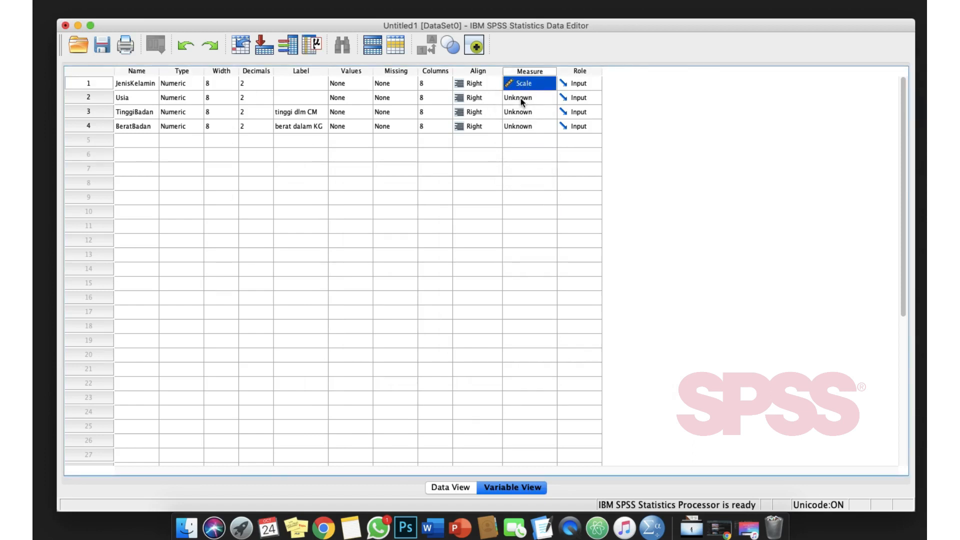
click(520, 97)
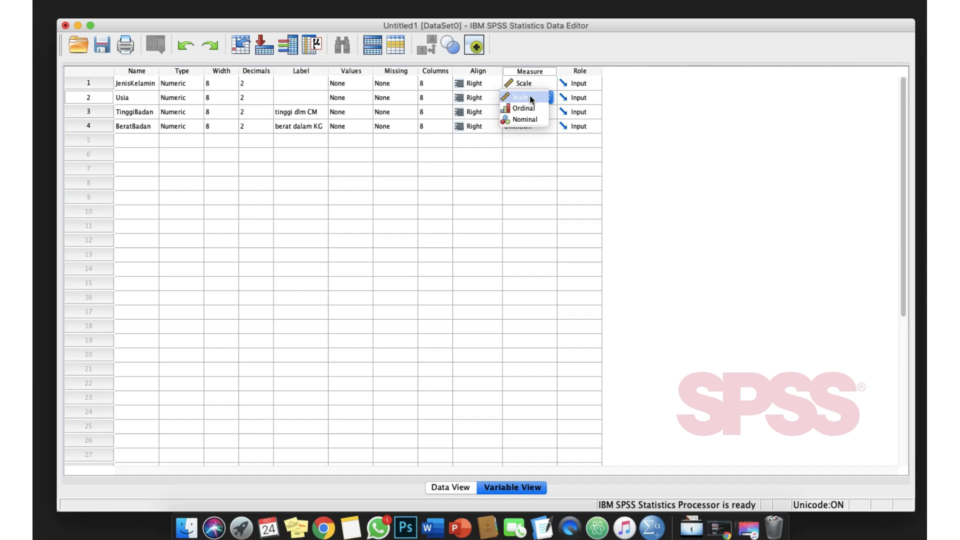
click(545, 97)
click(536, 112)
click(518, 127)
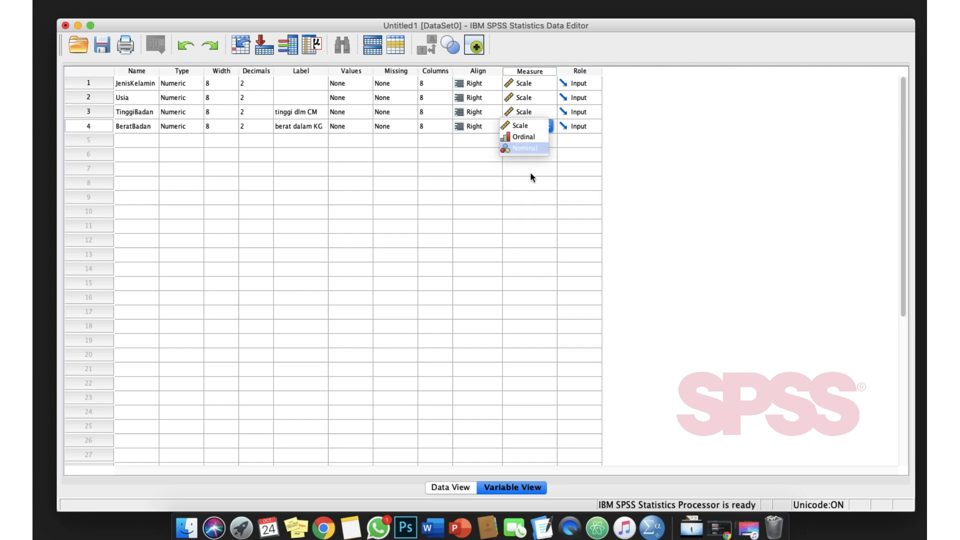
click(478, 183)
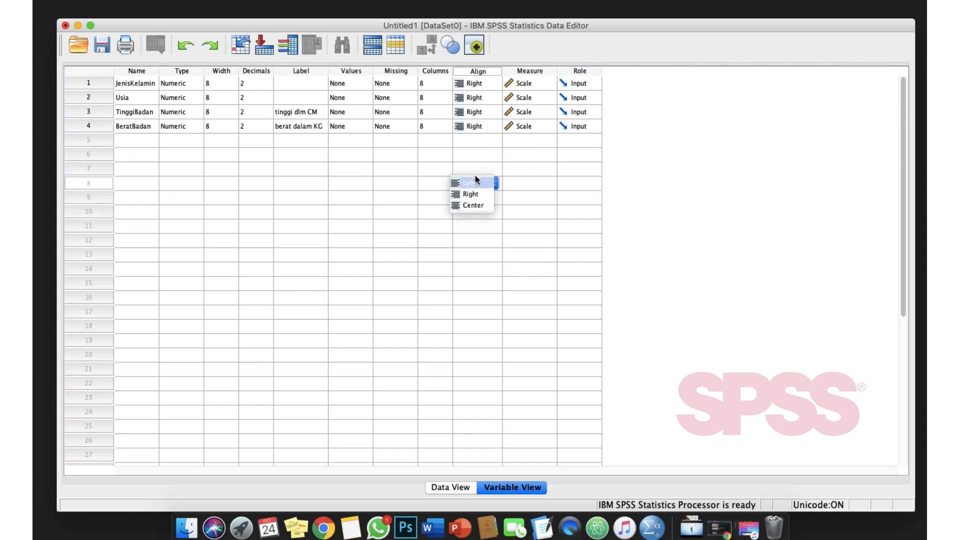
Examine the available measurement levels for JenisKelamin and keep Scale selected
click(519, 86)
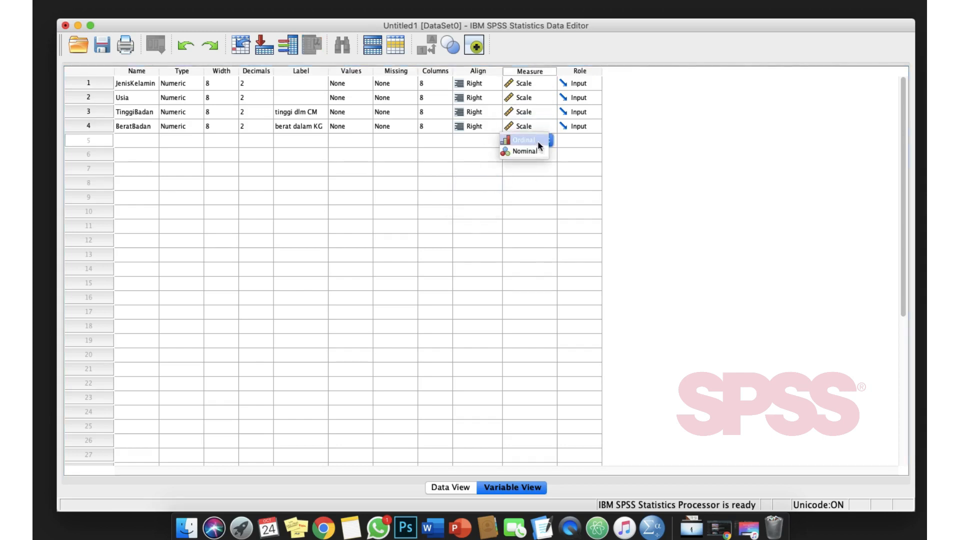
click(524, 83)
click(525, 83)
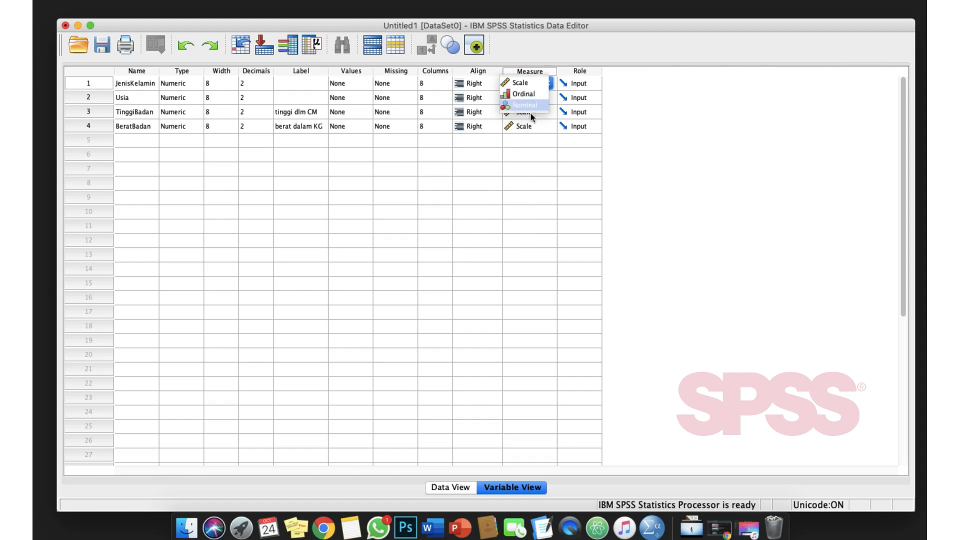
click(537, 83)
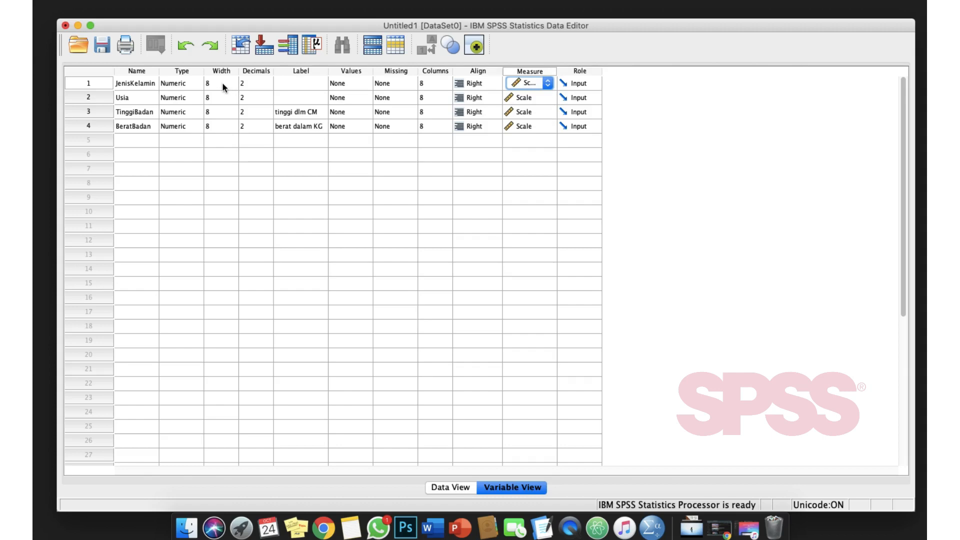
Review the width of JenisKelamin and the decimals setting of all four variables
click(222, 83)
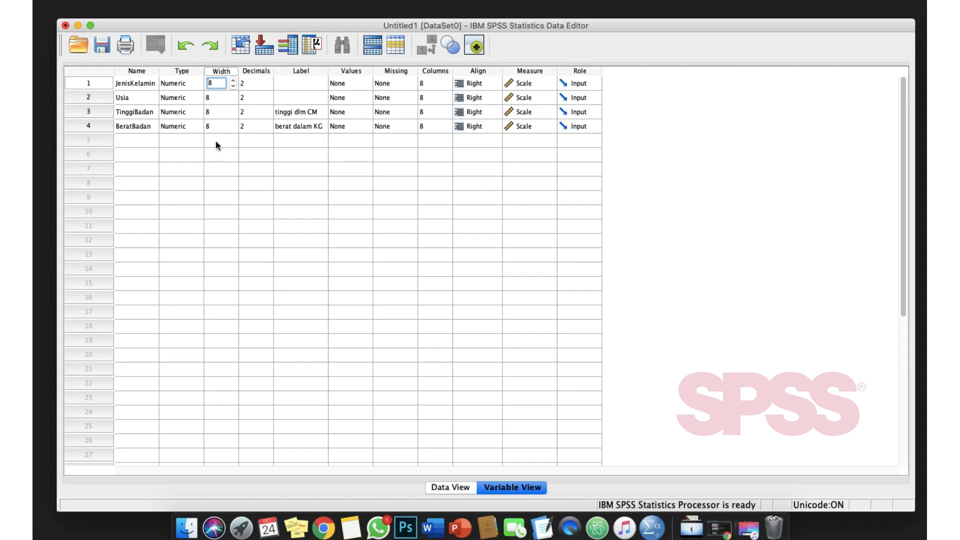
click(261, 83)
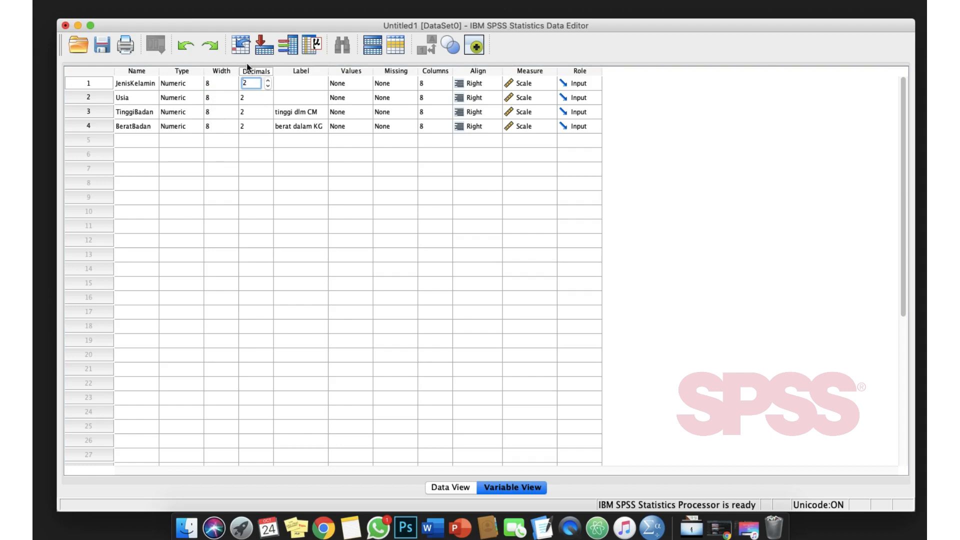
click(252, 97)
click(252, 112)
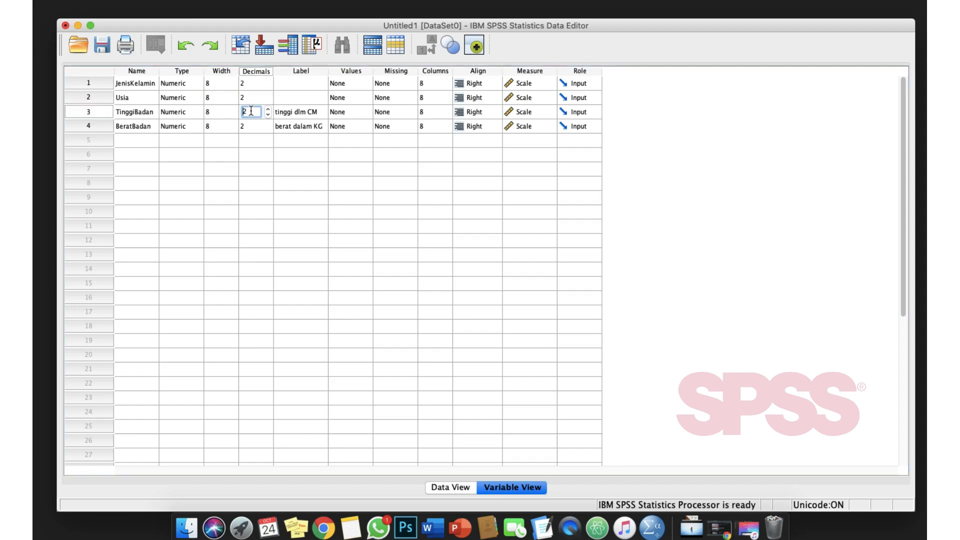
click(250, 127)
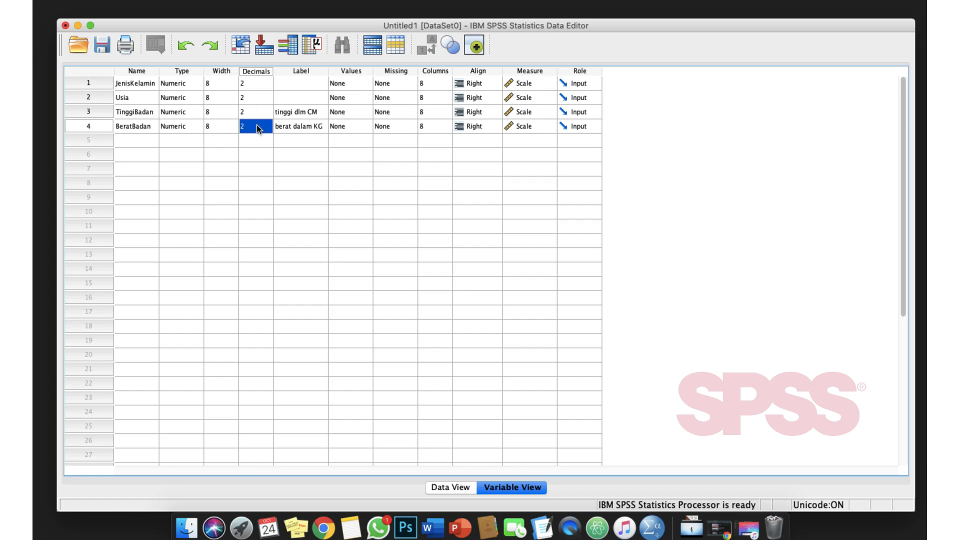
Set the decimals of Usia and JenisKelamin to 0
double_click(249, 97)
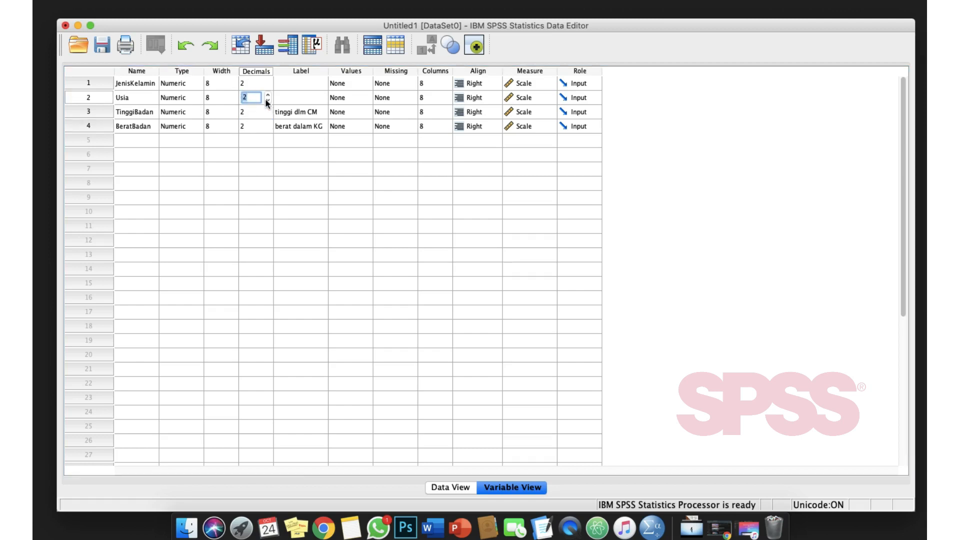
click(268, 101)
click(257, 159)
click(252, 82)
click(267, 87)
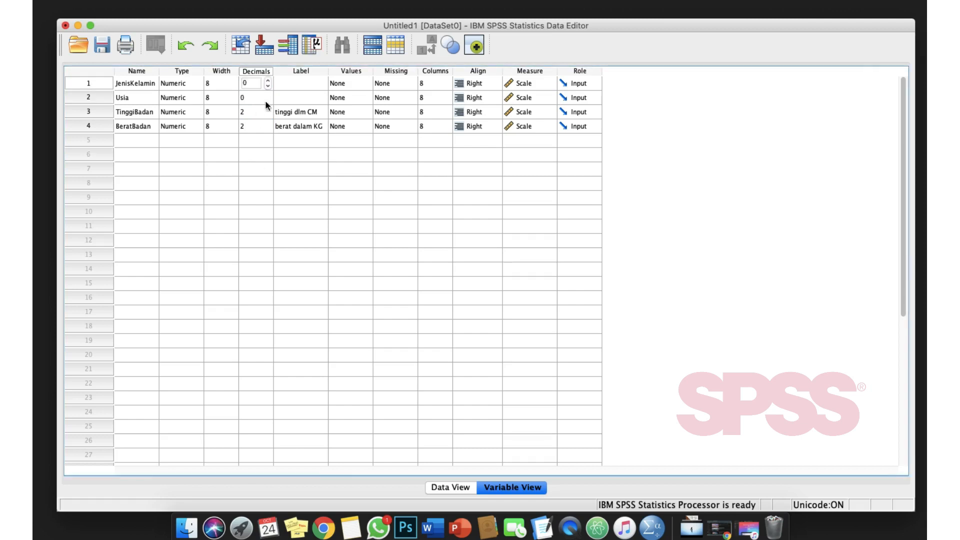
click(258, 169)
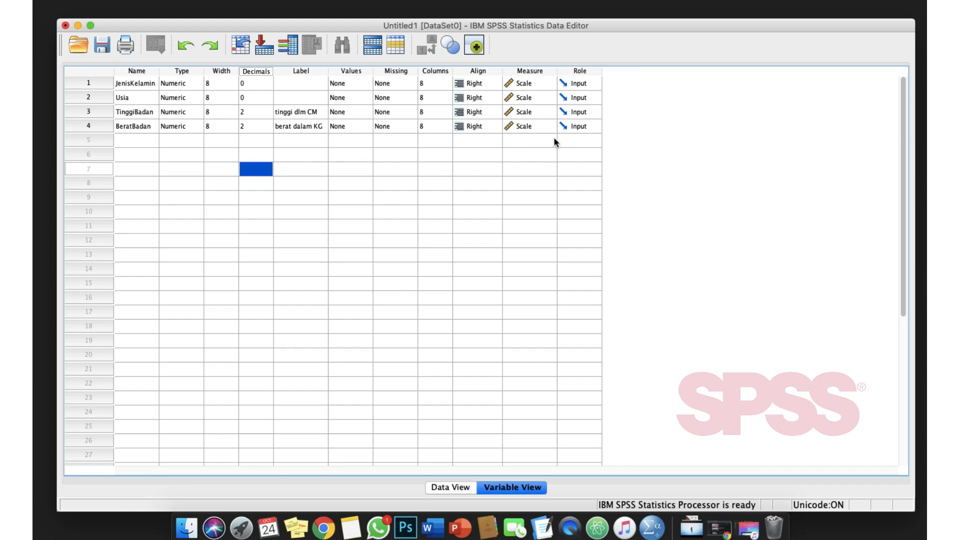
Review the display column width of each of the four variables
click(435, 83)
click(436, 95)
click(438, 111)
click(439, 125)
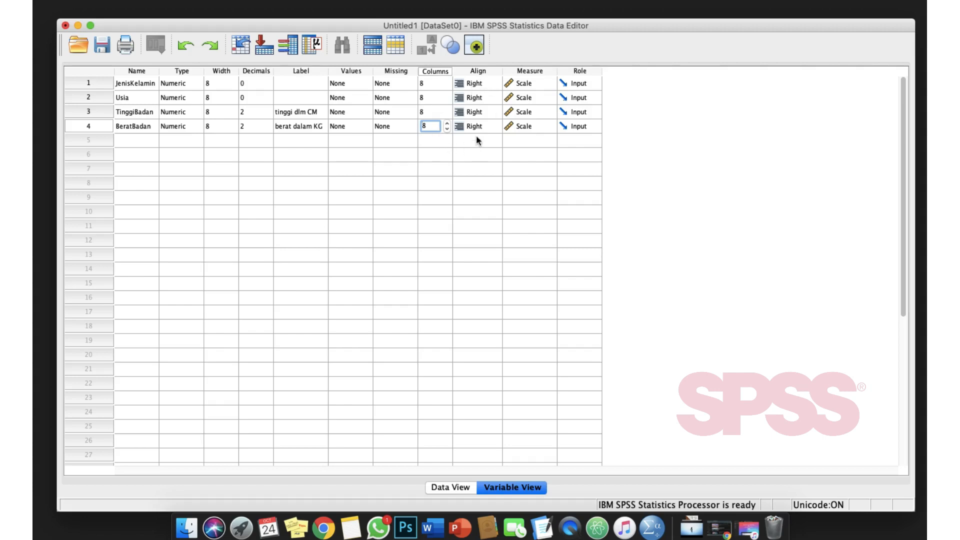
Examine the alignment options of JenisKelamin and Usia, keeping Right alignment
click(478, 85)
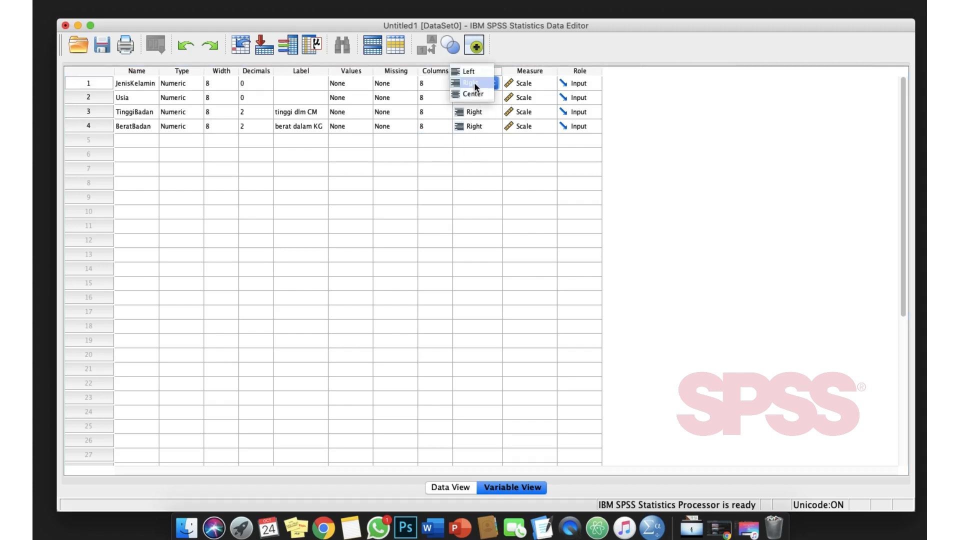
click(474, 84)
click(478, 98)
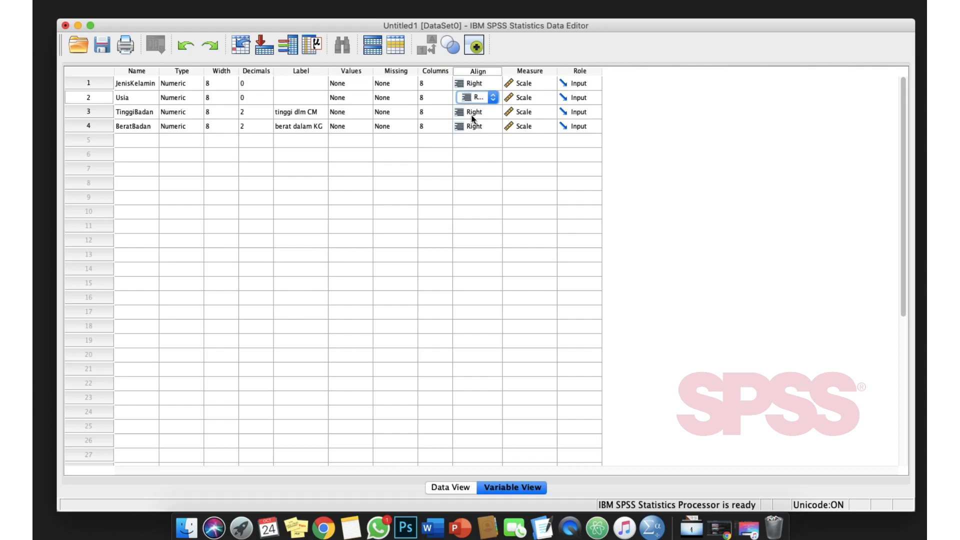
click(475, 140)
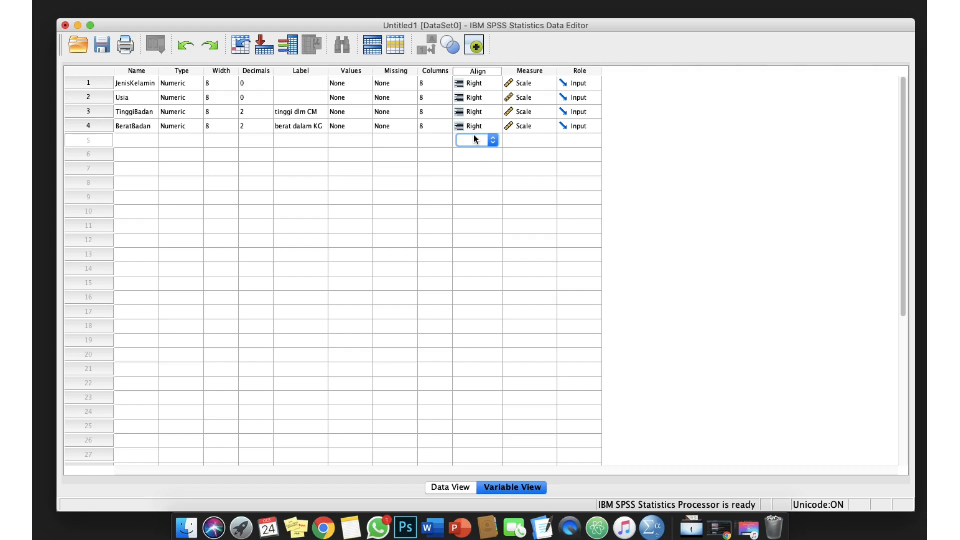
Compare the entered data in Data View with the variable definitions in Variable View, ending in Data View
click(450, 488)
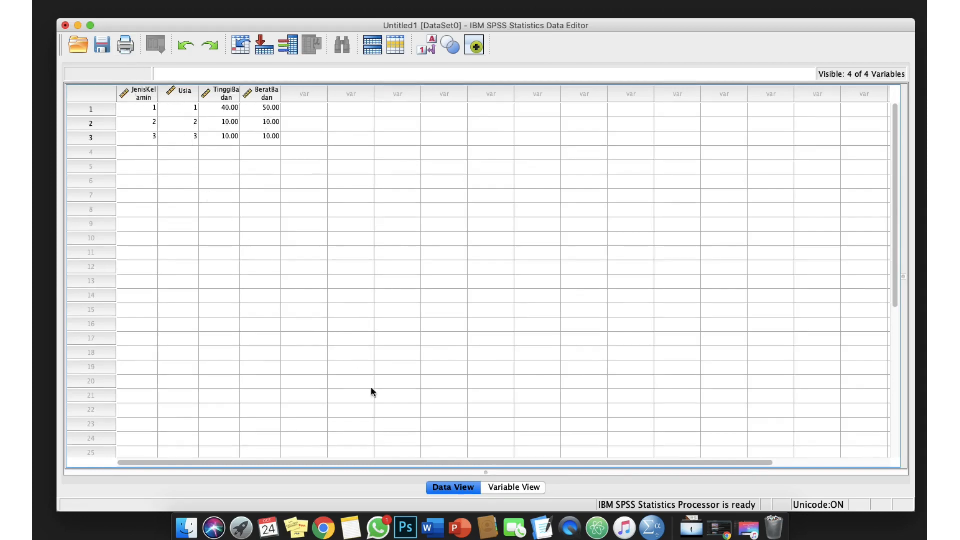
click(498, 490)
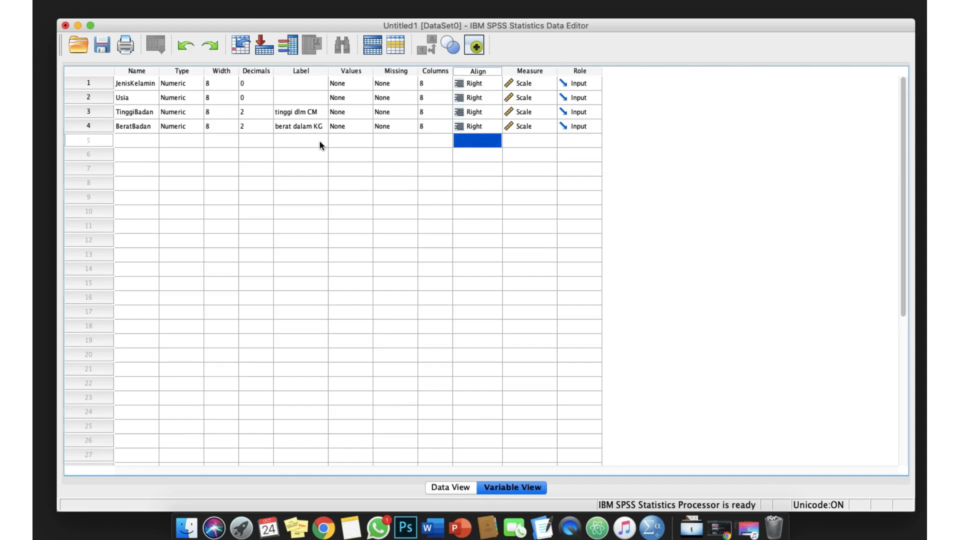
click(452, 488)
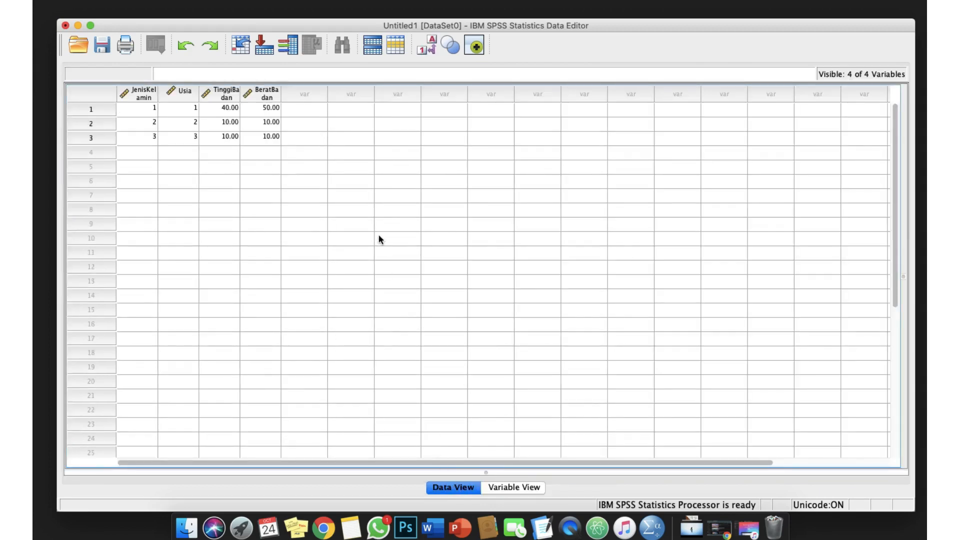